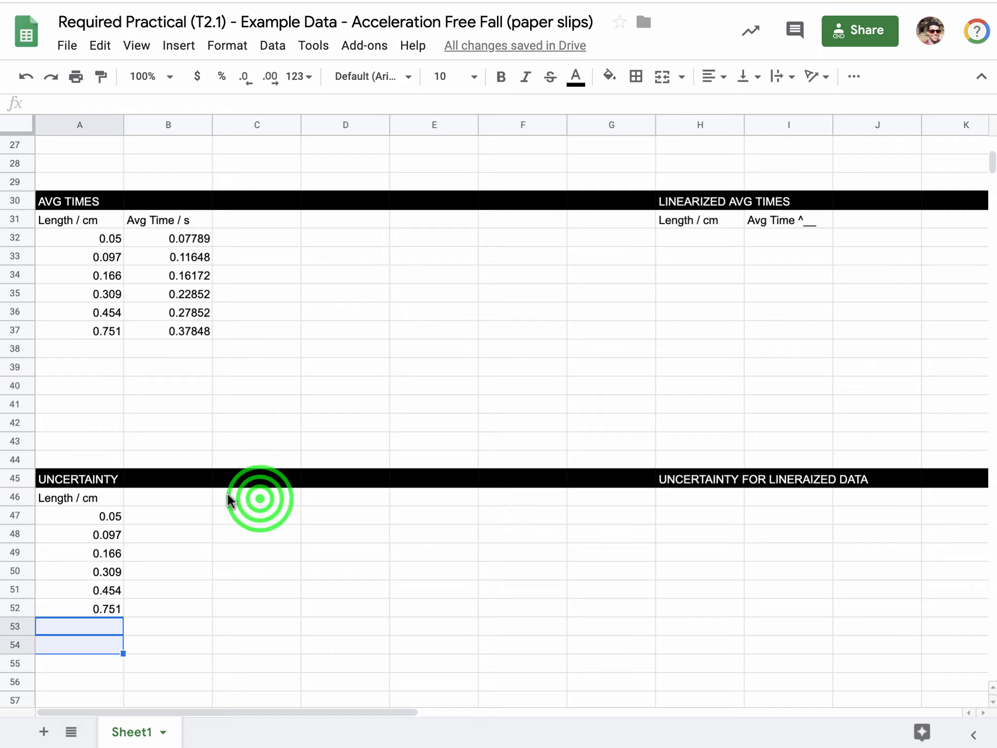
# - Add the column headings "Max time" in C46 and "Min Time" in D46 of the UNCERTAINTY table
pyautogui.click(260, 499)
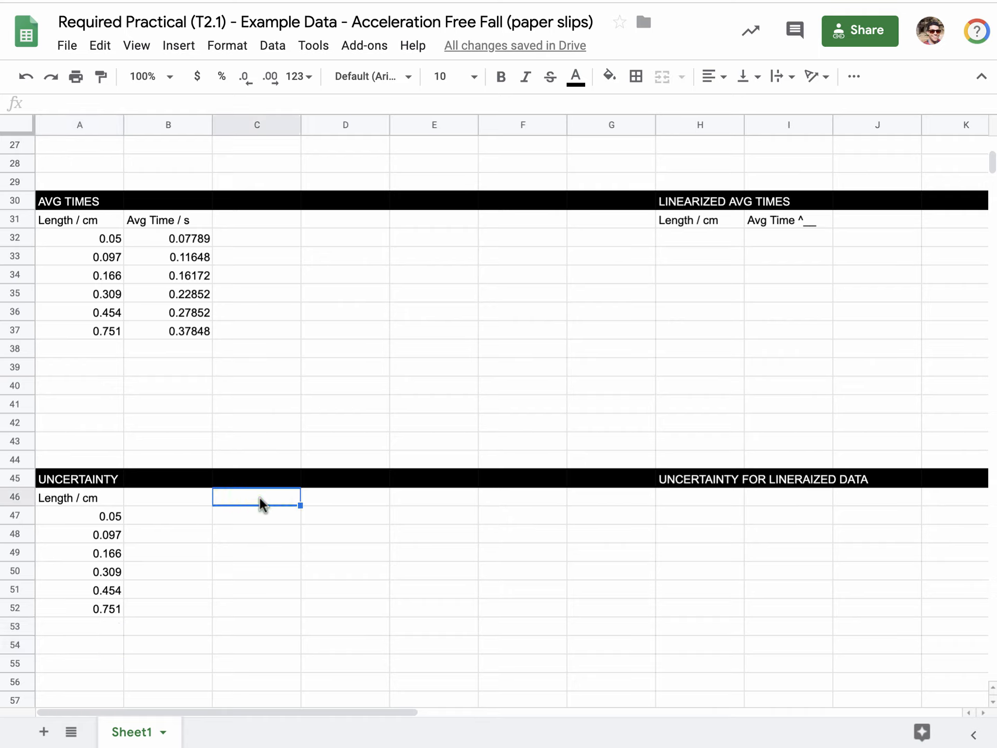
pyautogui.write('Max time')
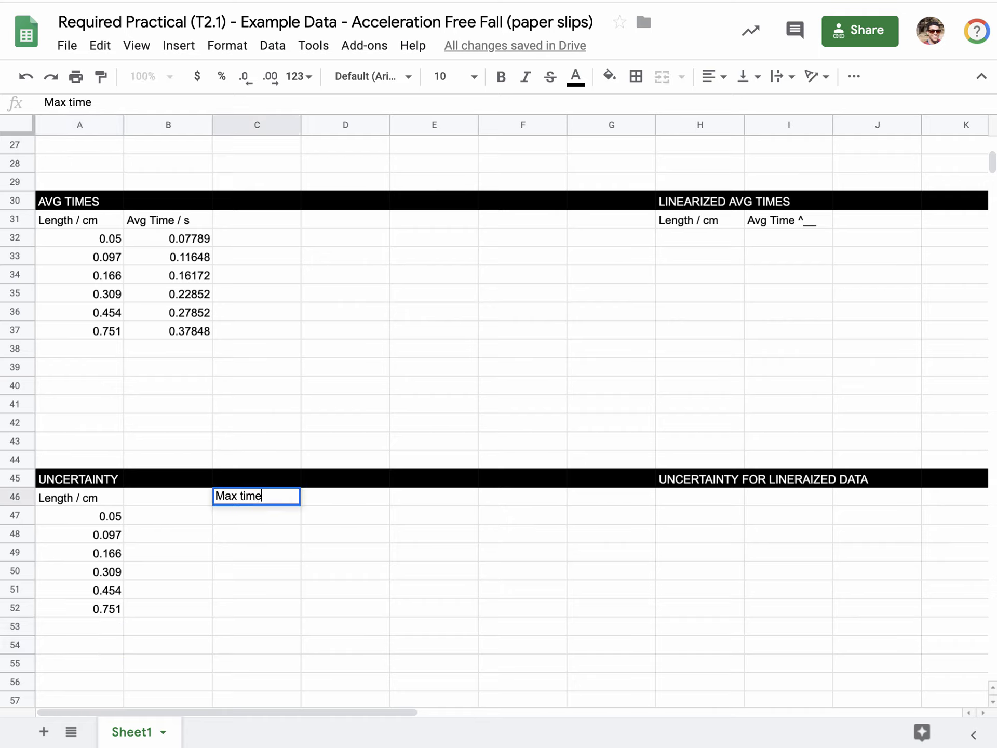
pyautogui.press('Tab')
pyautogui.write('Min Time')
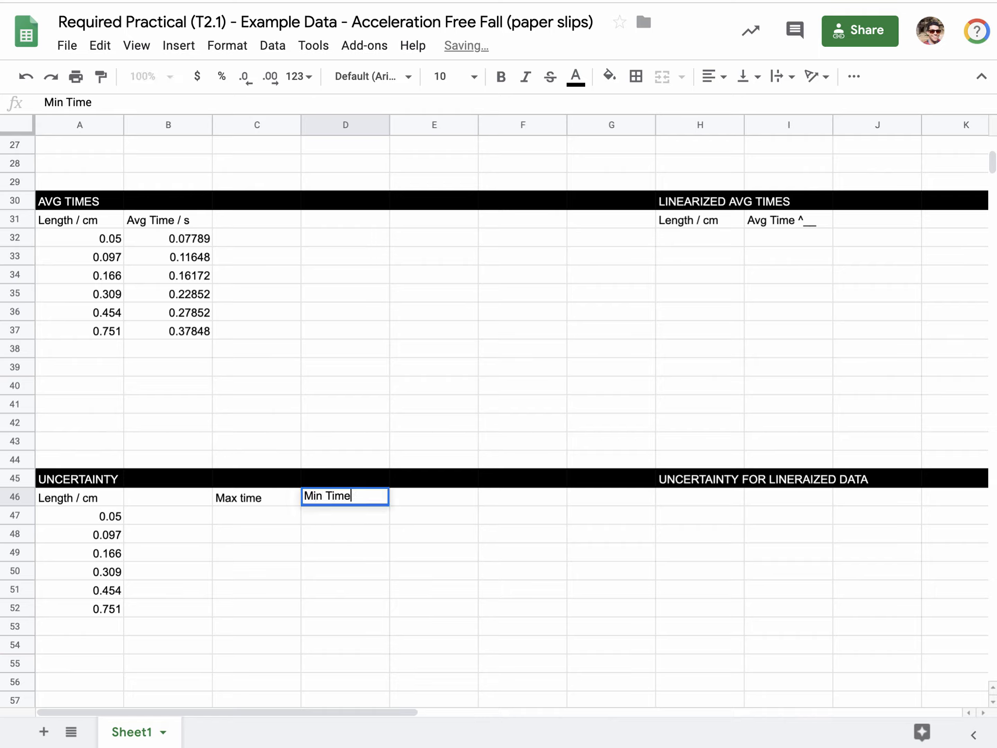
pyautogui.press('Return')
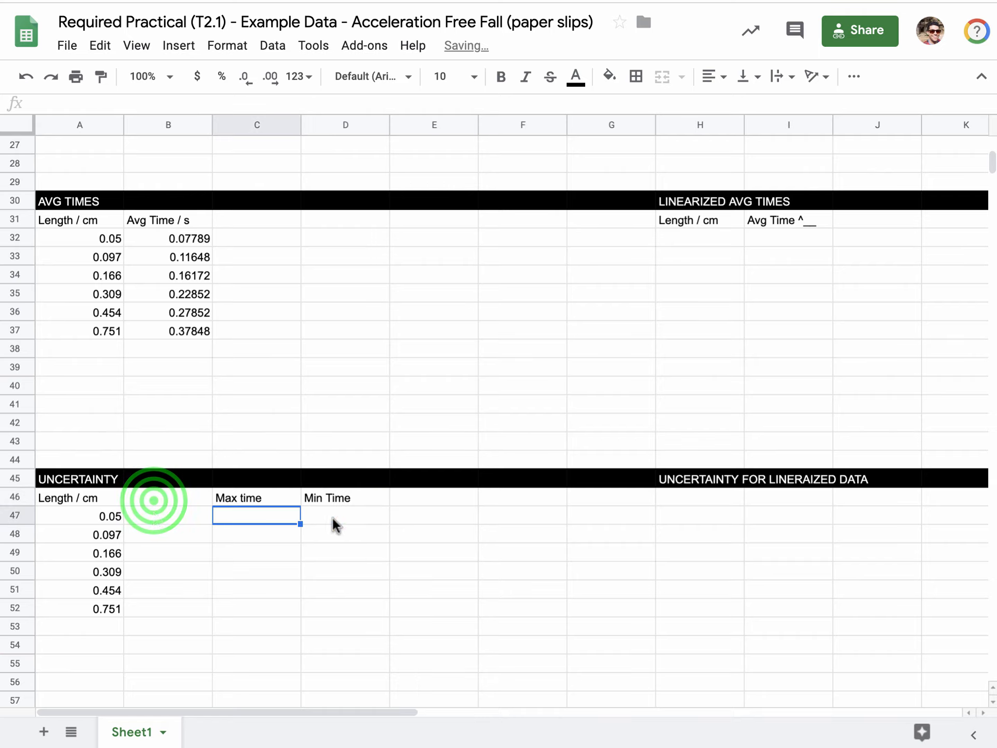
# - Add the column heading "Uncertainty" in cell B46, beside the length heading
pyautogui.click(154, 499)
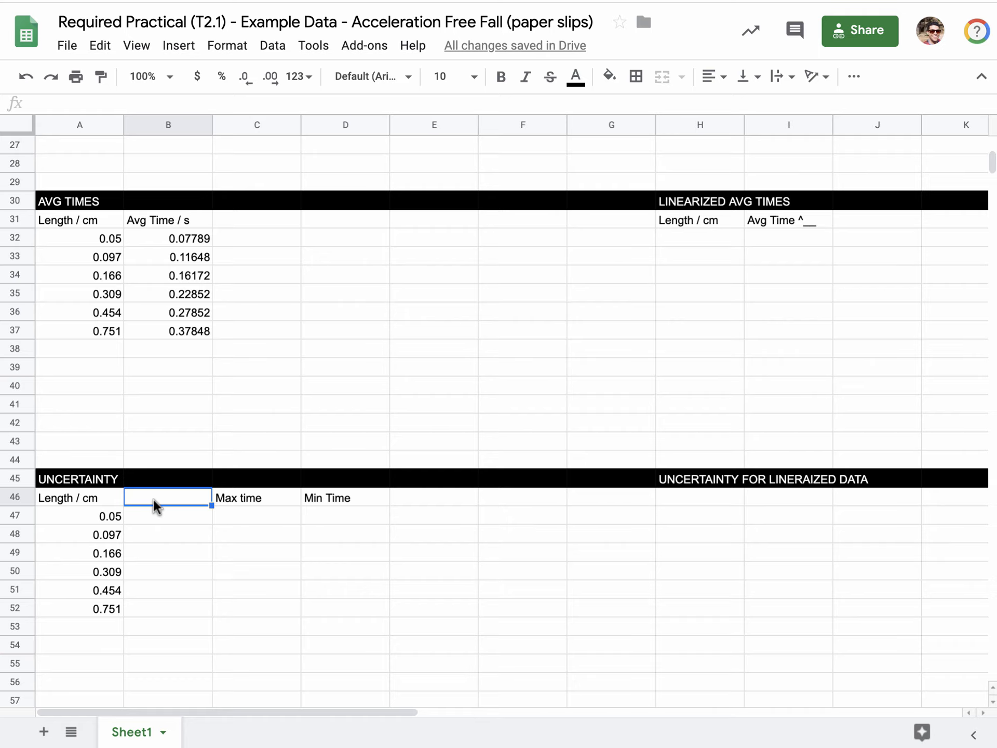
pyautogui.write('Uncerain')
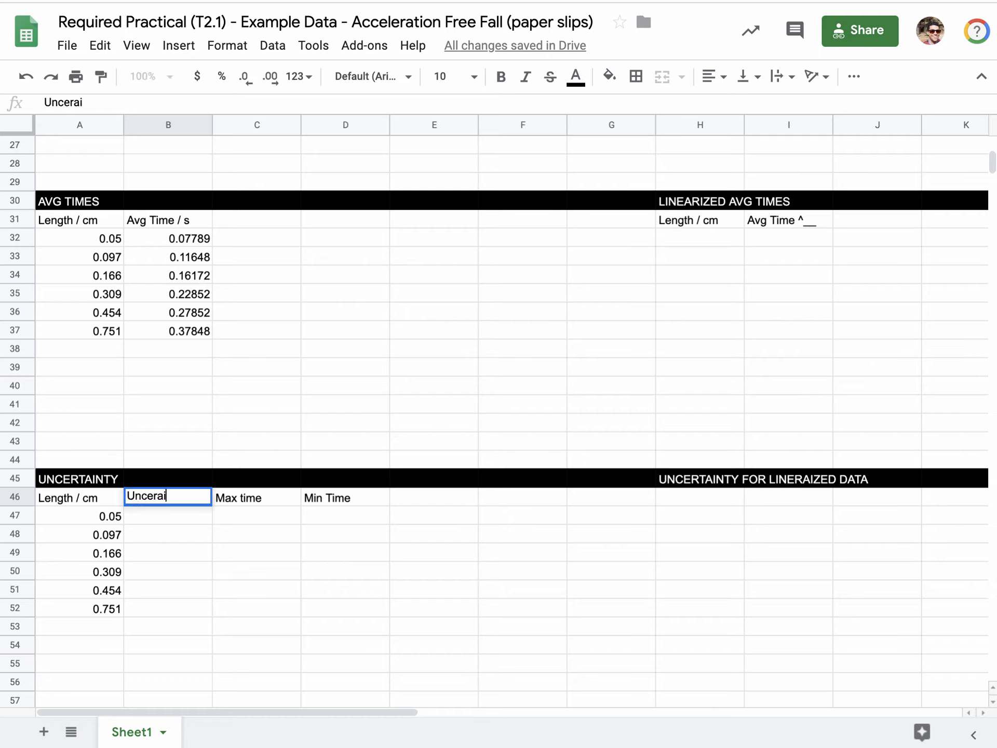
pyautogui.press('BackSpace')
pyautogui.press('BackSpace')
pyautogui.press('BackSpace')
pyautogui.write('tainty')
pyautogui.press('Return')
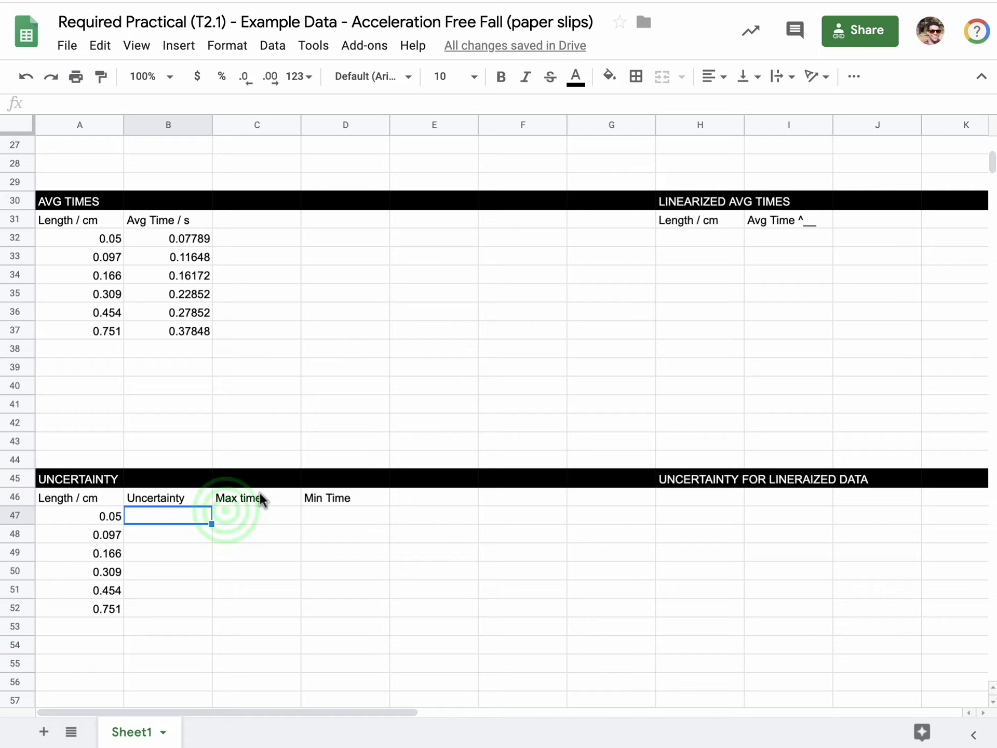
# - Enter the formula =max(B17:D17) in C47 to get the maximum fall time for the 0.05 length
pyautogui.click(225, 511)
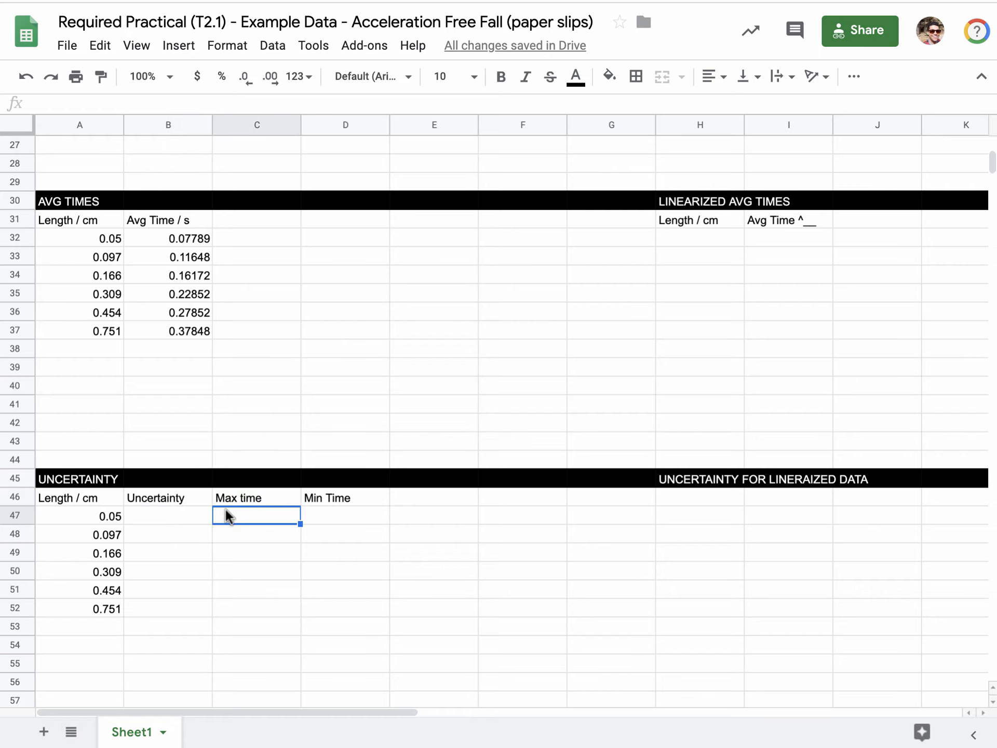
pyautogui.write('=')
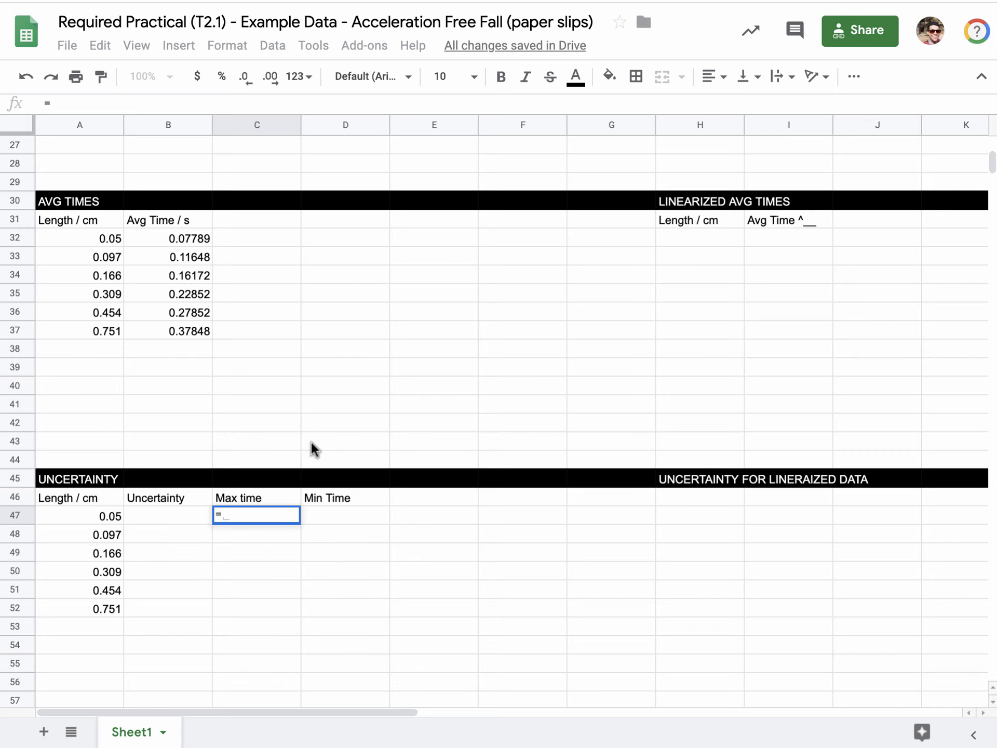
pyautogui.scroll(6, 311, 437)
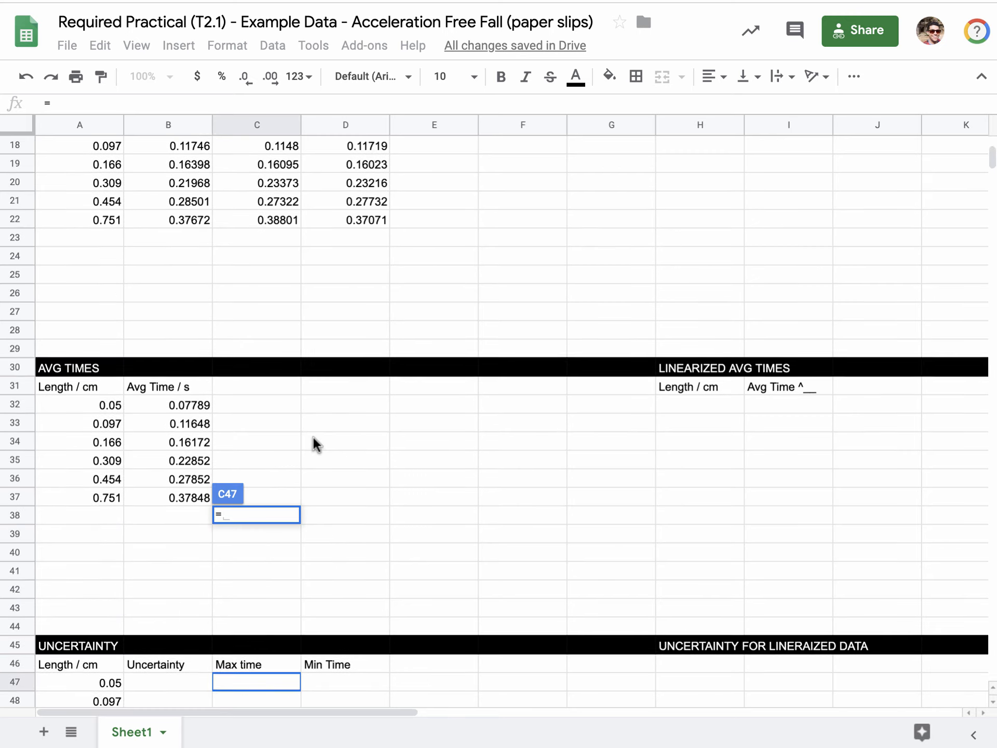
pyautogui.write('max')
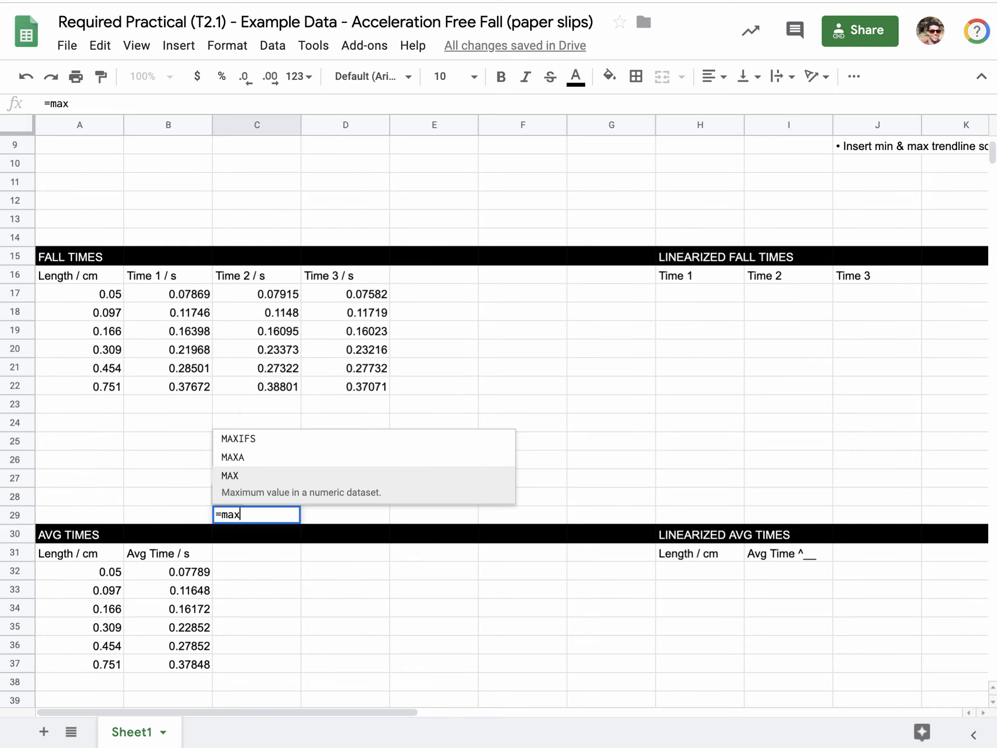
pyautogui.write('(')
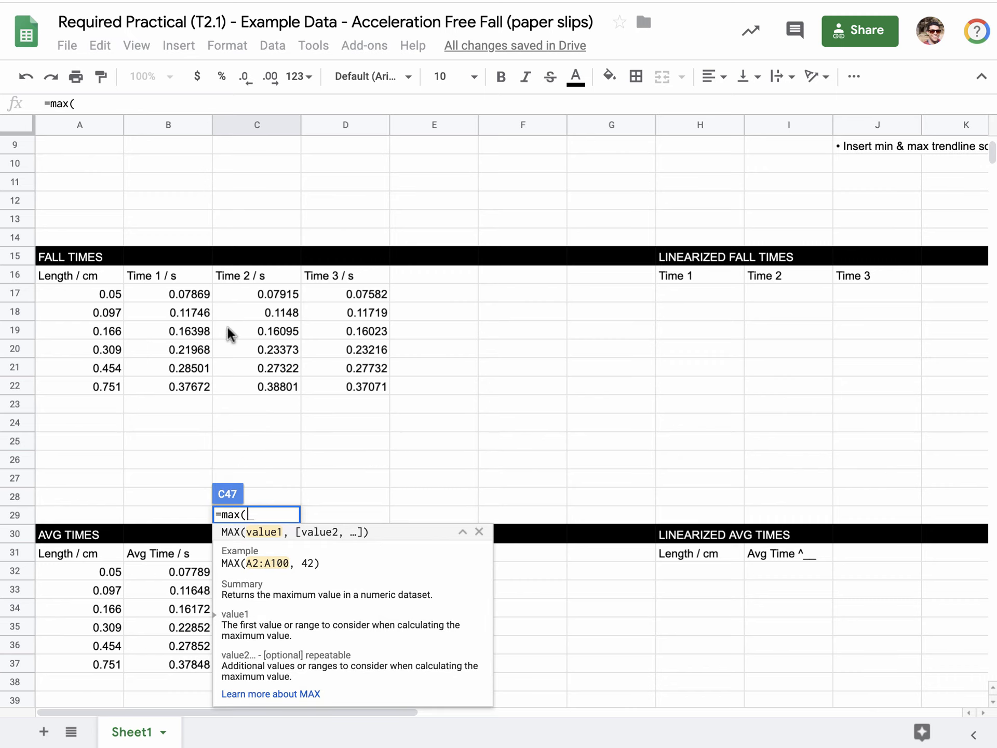
pyautogui.click(172, 297)
pyautogui.moveTo(171, 297); pyautogui.dragTo(347, 292)
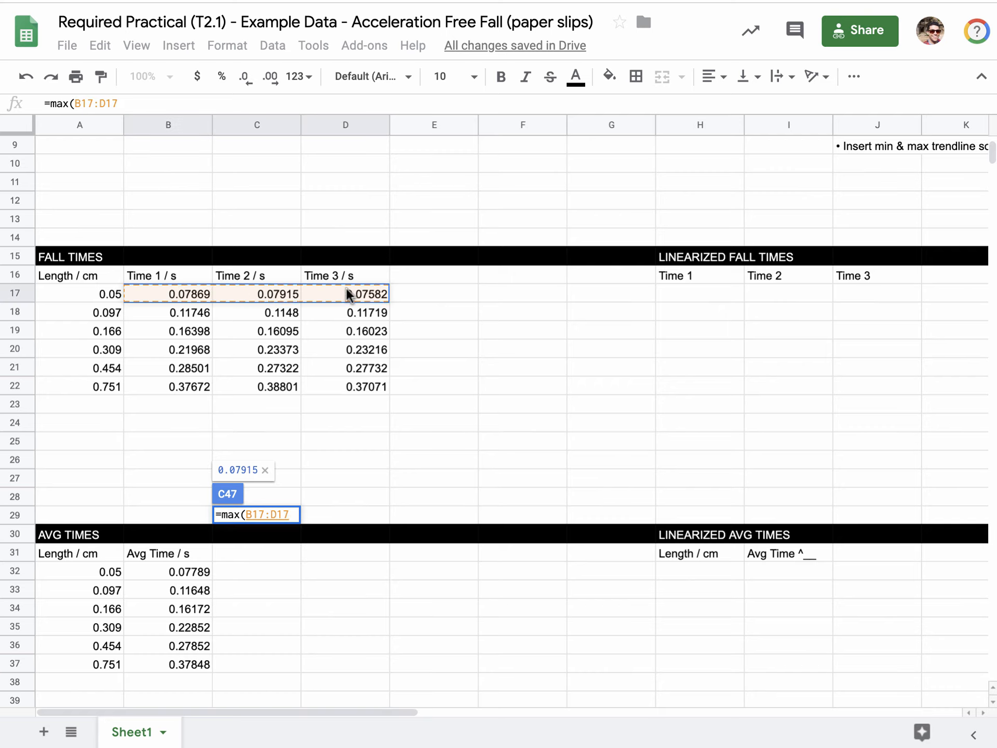
pyautogui.press('Return')
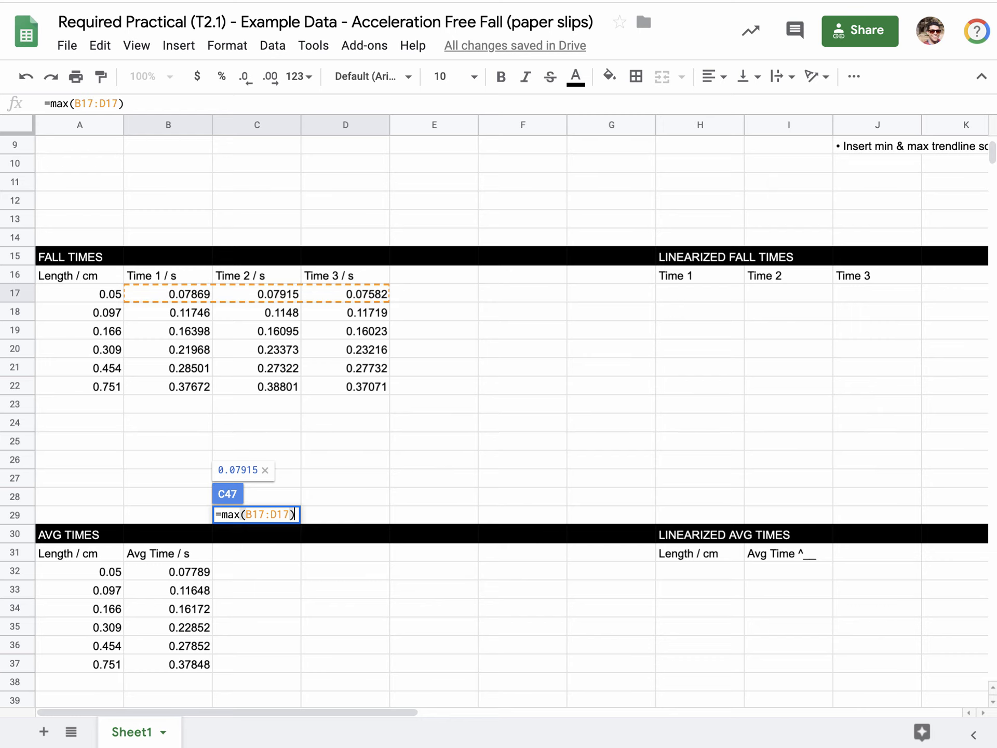
# - Enter the formula =min(B17:D17) in D47 to get the minimum fall time for the 0.05 length
pyautogui.click(336, 659)
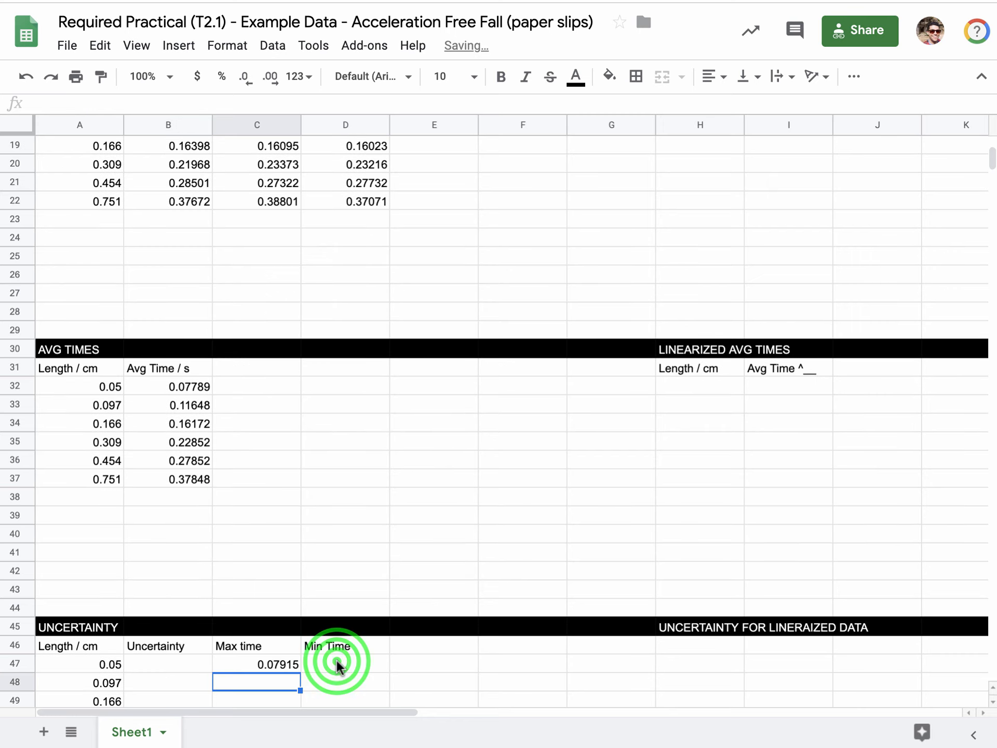
pyautogui.write('=moin')
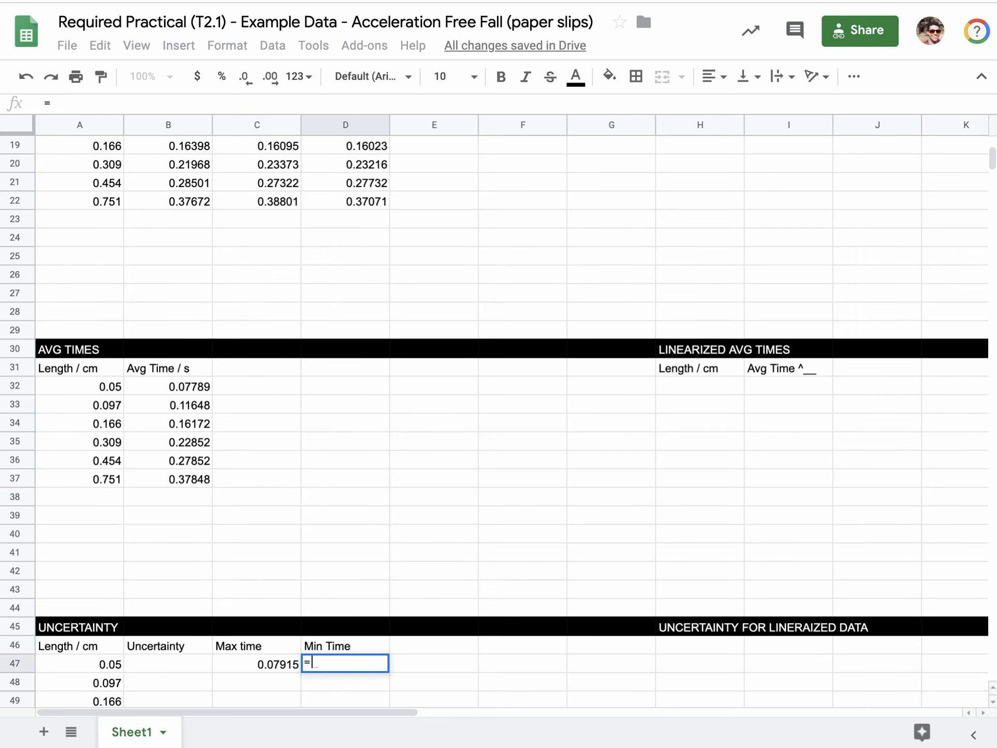
pyautogui.press('BackSpace')
pyautogui.press('BackSpace')
pyautogui.press('BackSpace')
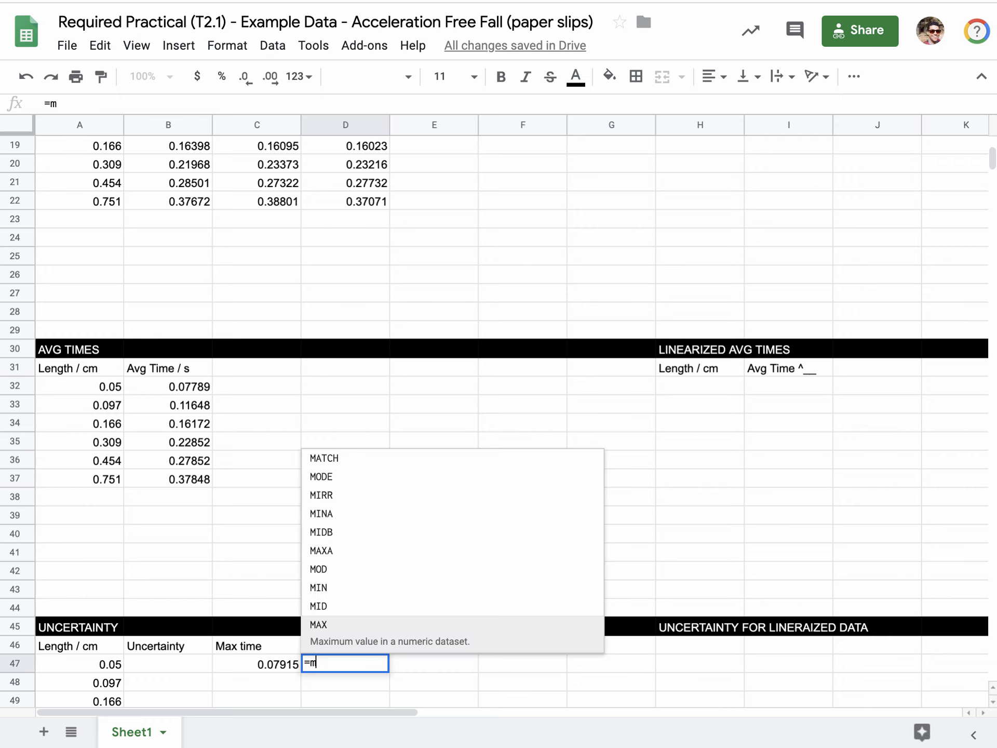
pyautogui.write('in(')
pyautogui.scroll(4, 365, 396)
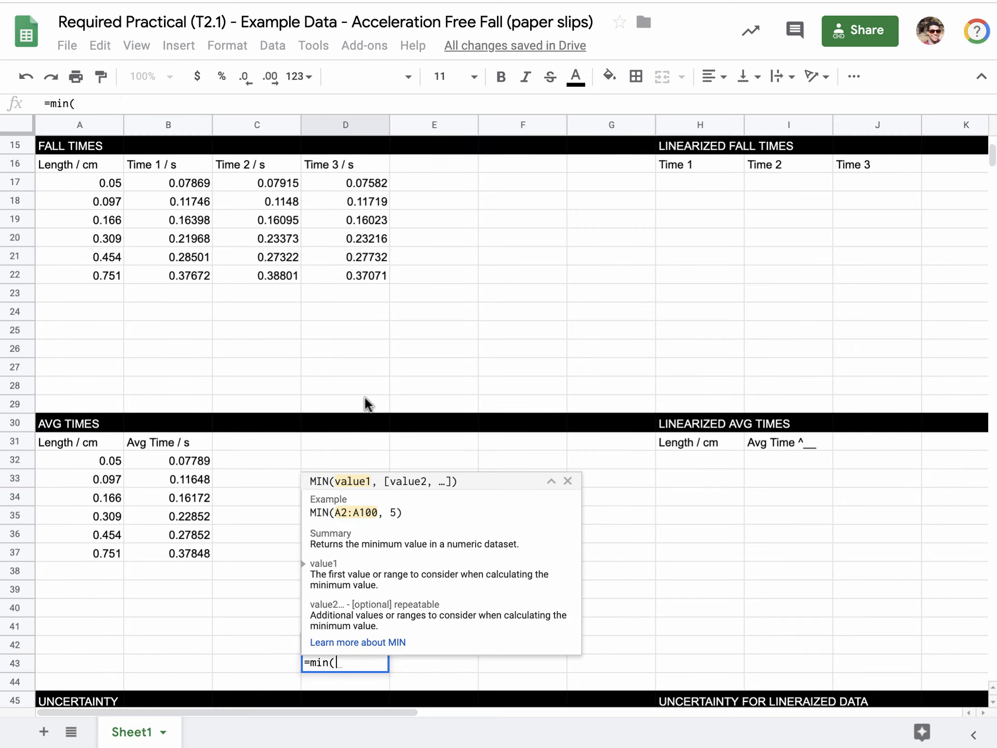
pyautogui.click(149, 240)
pyautogui.moveTo(149, 240); pyautogui.dragTo(319, 235)
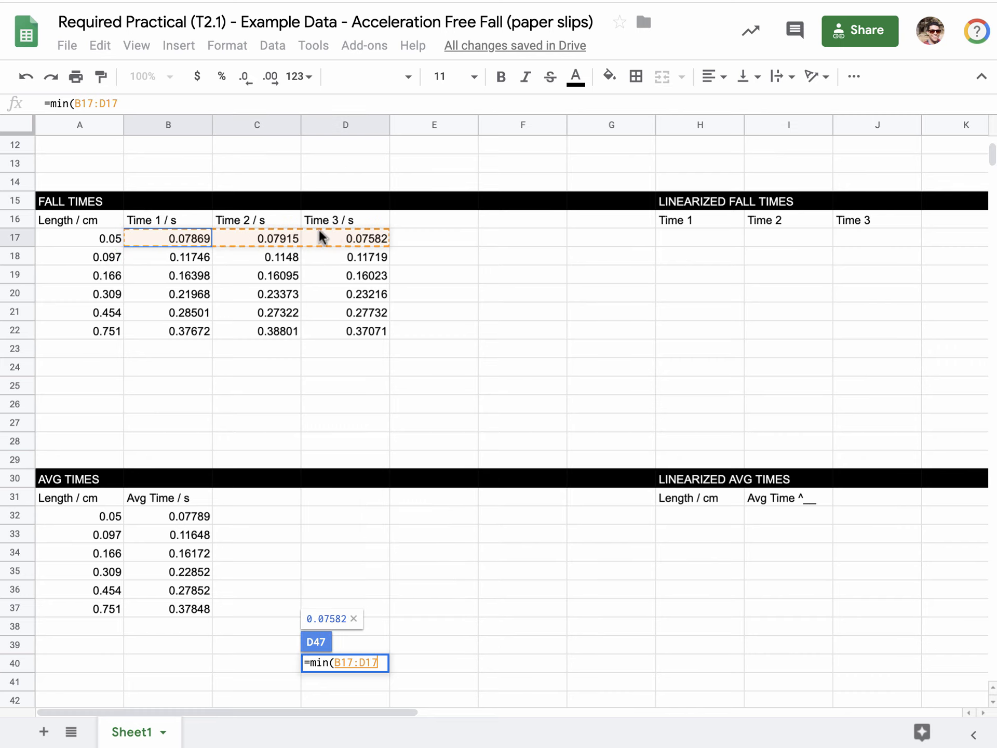
pyautogui.write(')')
pyautogui.press('Return')
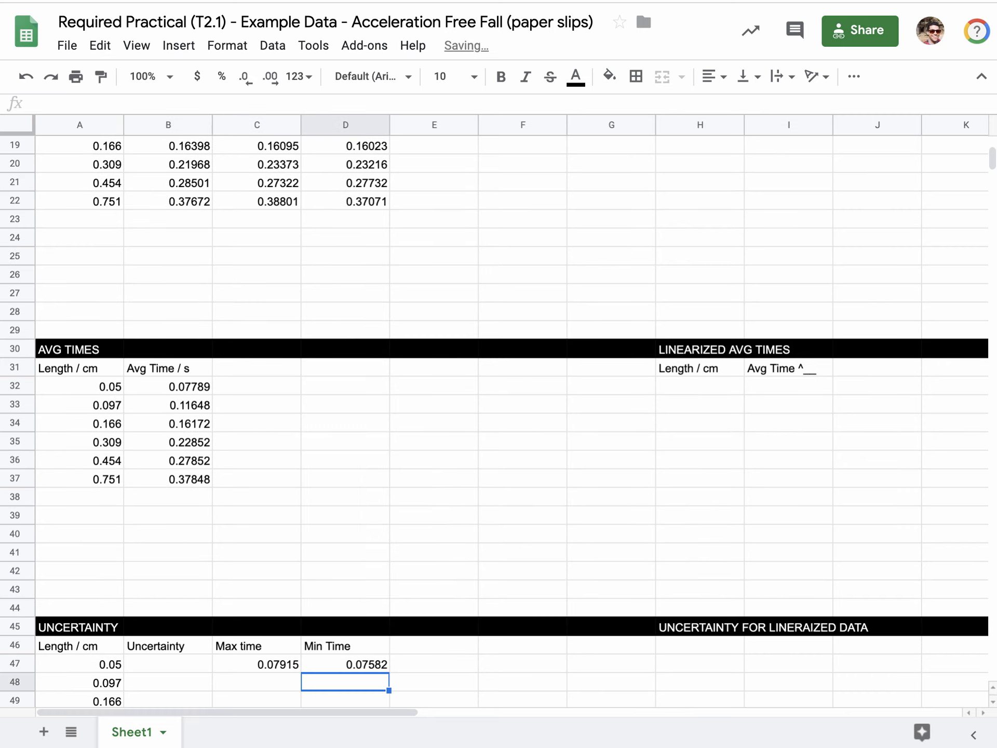
# - Compare the max and min times in row 47 with the FALL TIMES data, and examine the trials for the 0.097 length
pyautogui.click(288, 665)
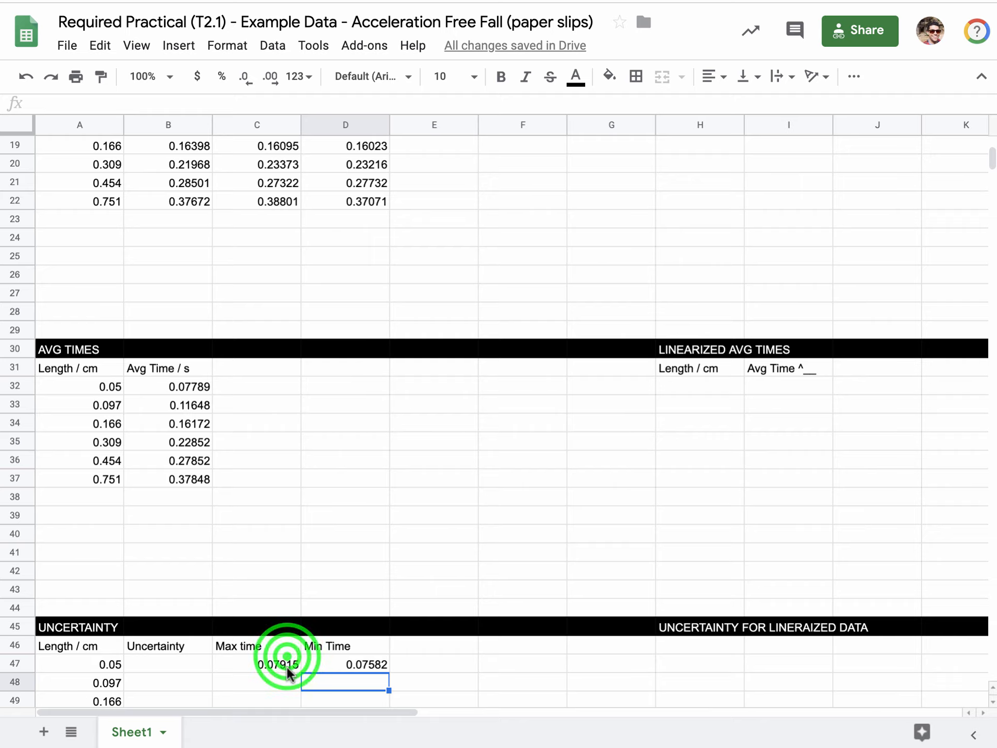
pyautogui.click(370, 669)
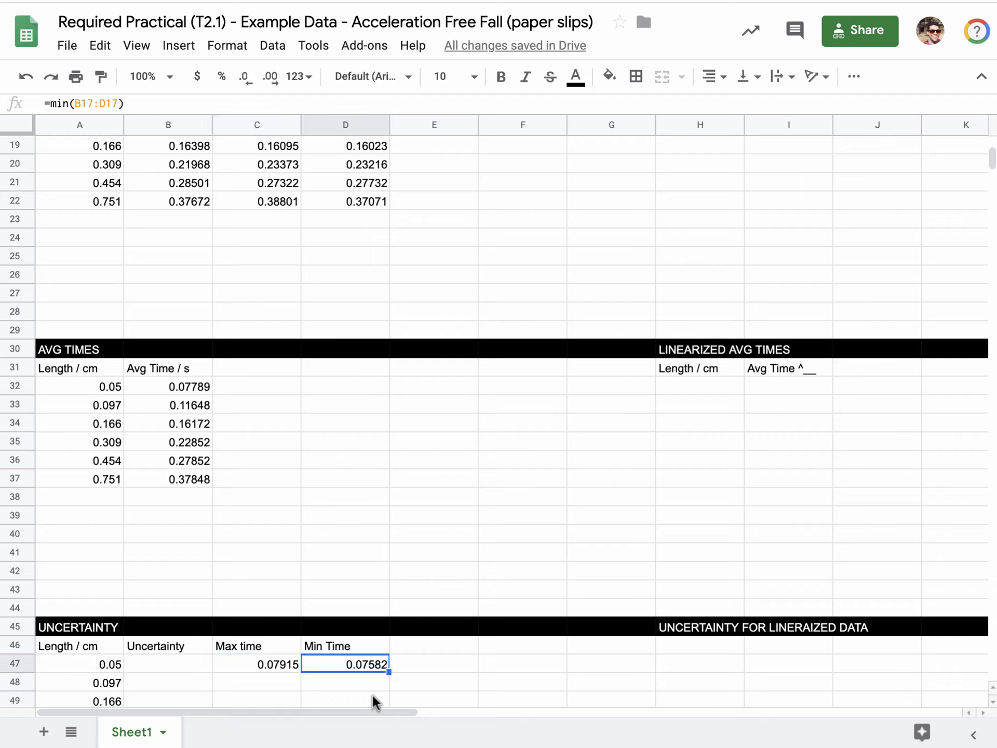
pyautogui.scroll(-1, 217, 264)
pyautogui.scroll(3, 218, 268)
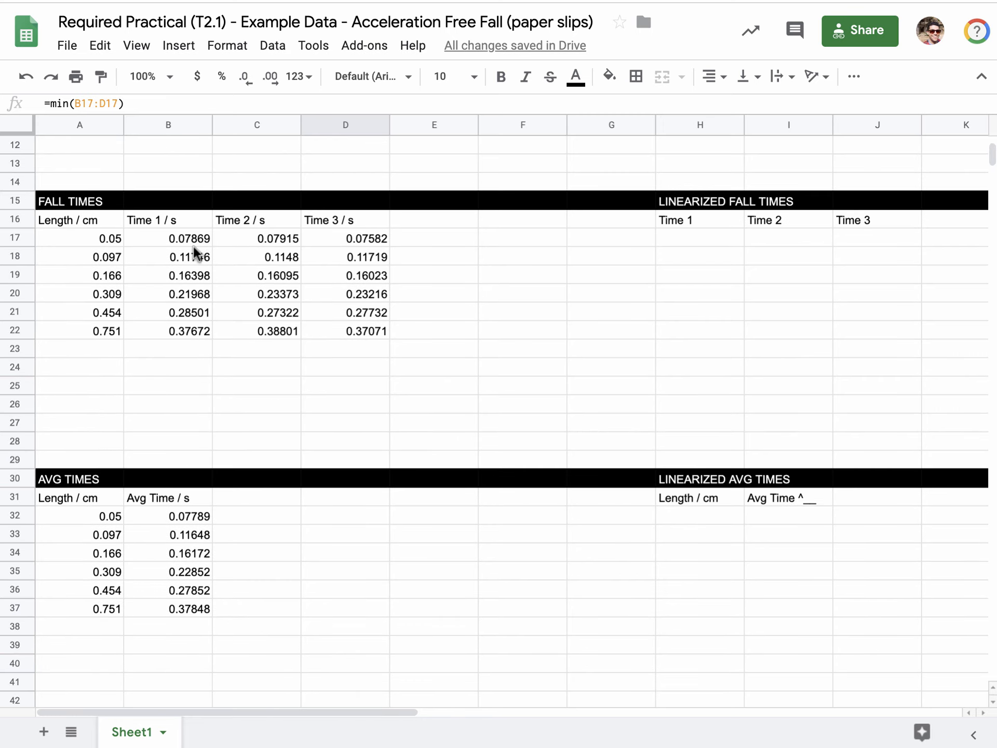
pyautogui.click(241, 235)
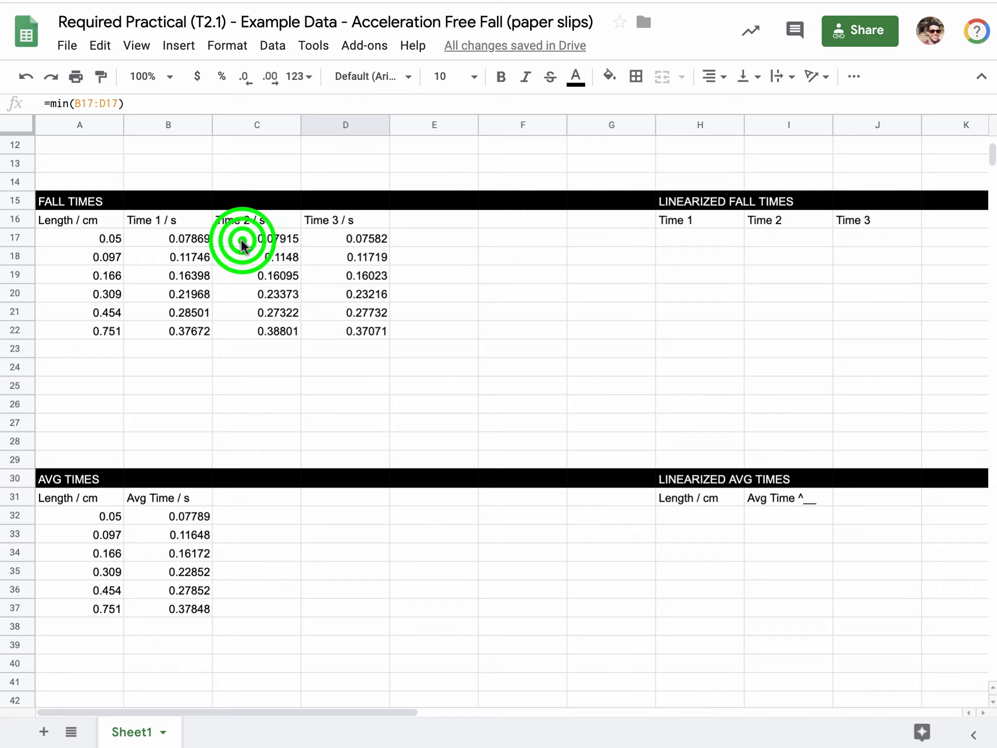
pyautogui.click(318, 237)
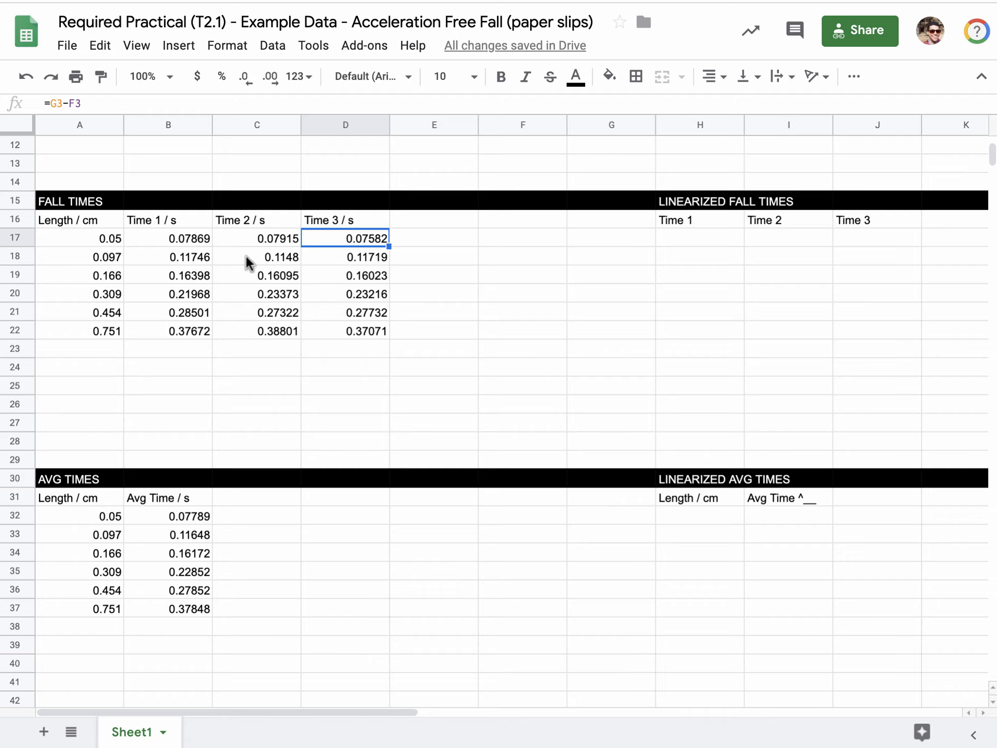
pyautogui.click(278, 260)
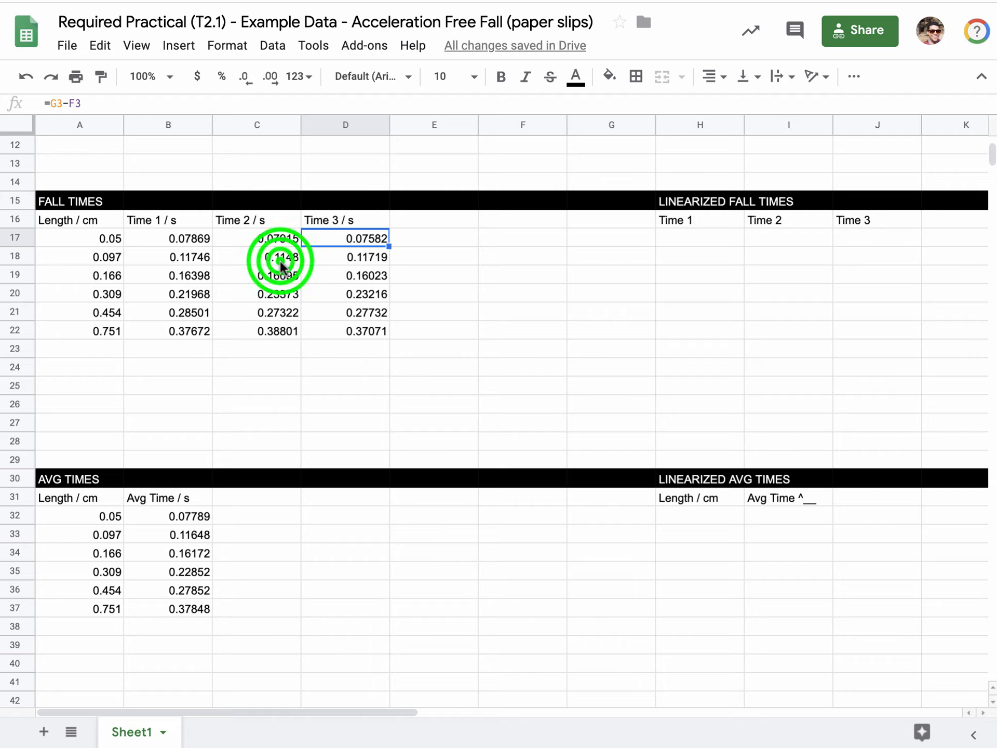
pyautogui.click(188, 260)
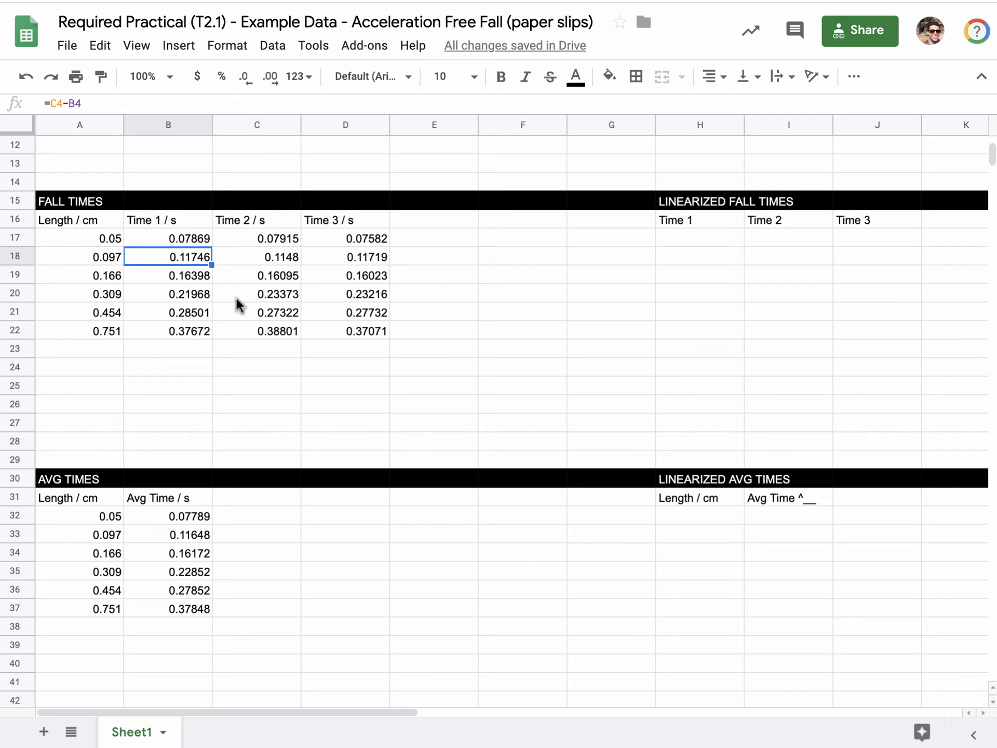
# - Enter the formula =max(B18:D18) in C48 to get the maximum fall time for the 0.097 length
pyautogui.scroll(-5, 310, 441)
pyautogui.click(271, 563)
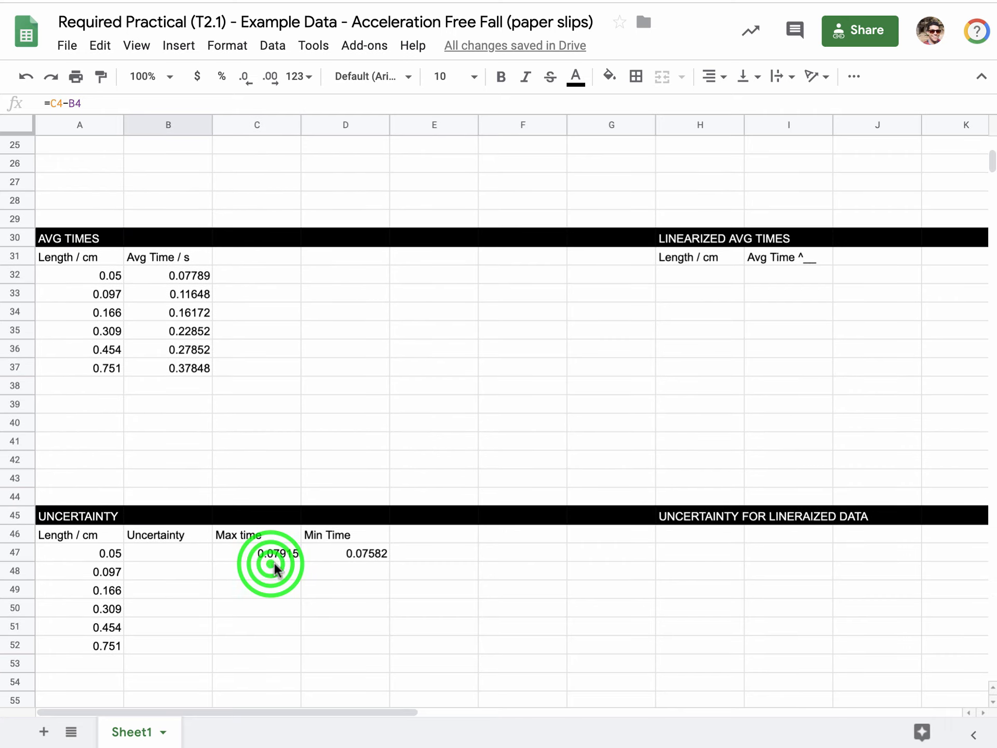
pyautogui.write('=')
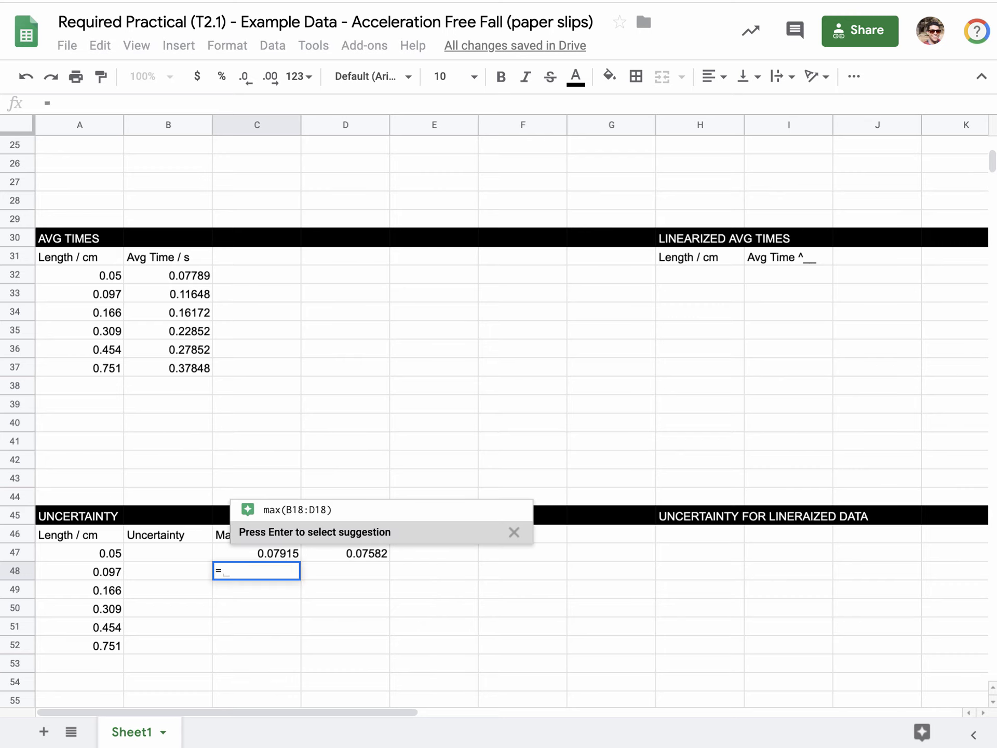
pyautogui.write('max(')
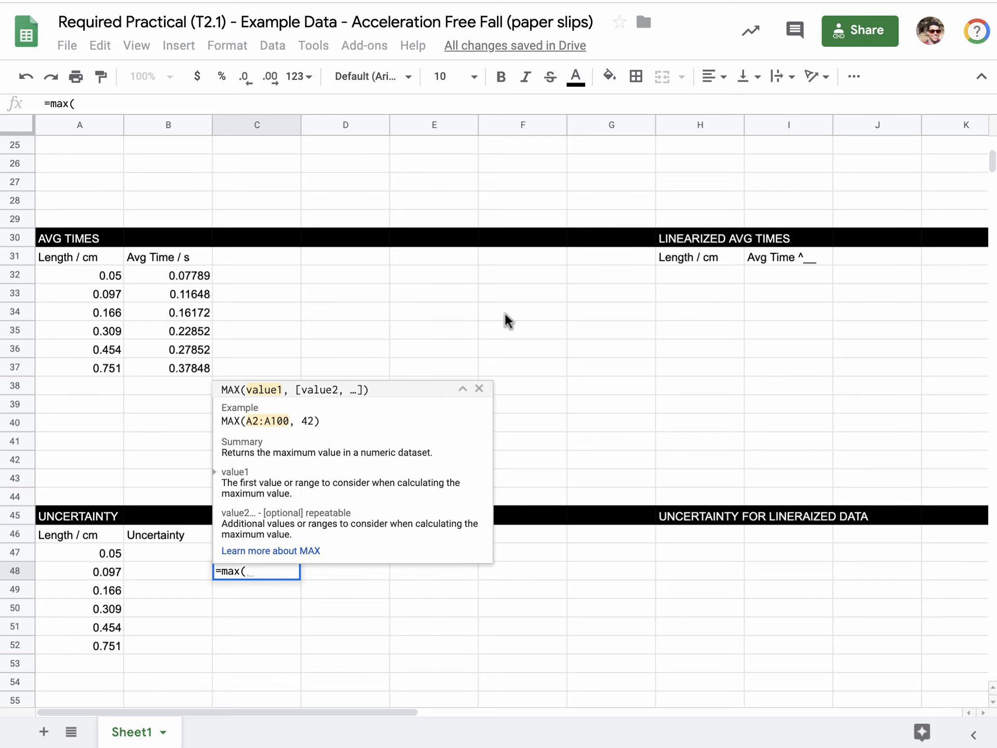
pyautogui.scroll(5, 337, 350)
pyautogui.click(196, 313)
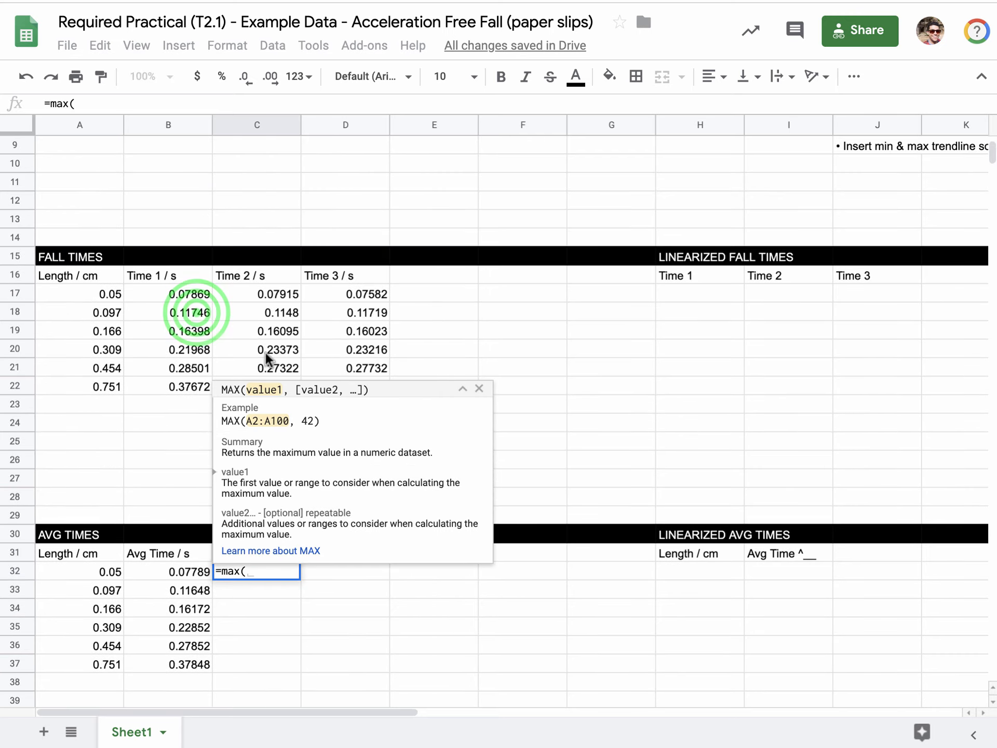
pyautogui.moveTo(196, 313); pyautogui.dragTo(346, 304)
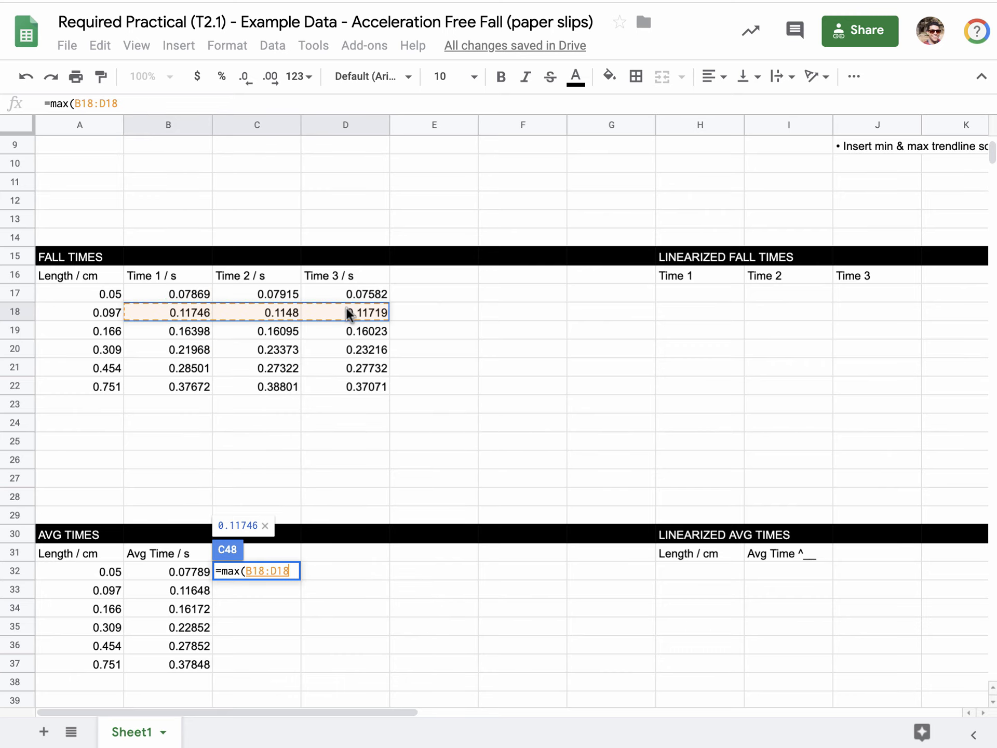
pyautogui.write(')')
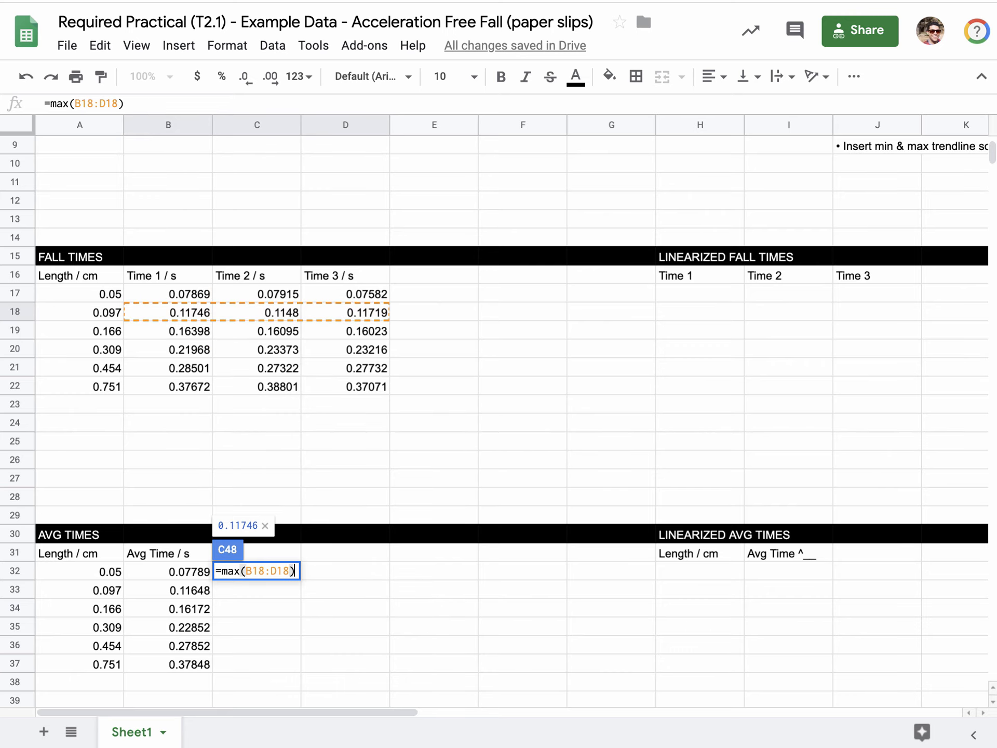
pyautogui.press('Return')
# - Enter the formula =min(B18:D18) in D48 to get the minimum fall time for the 0.097 length
pyautogui.click(343, 666)
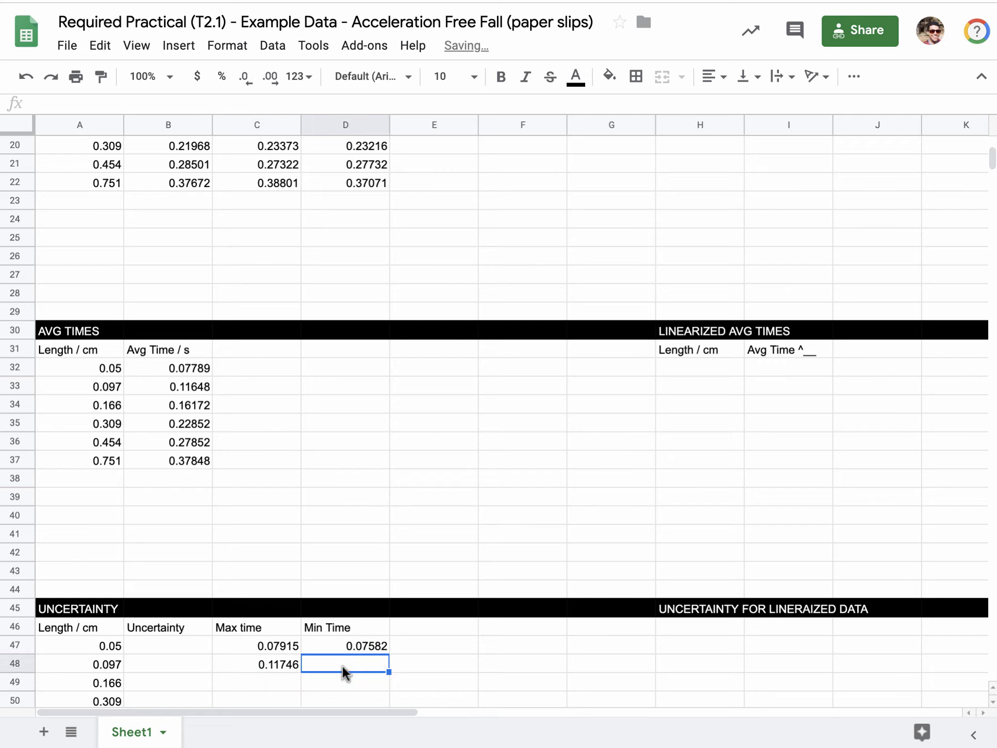
pyautogui.write('=')
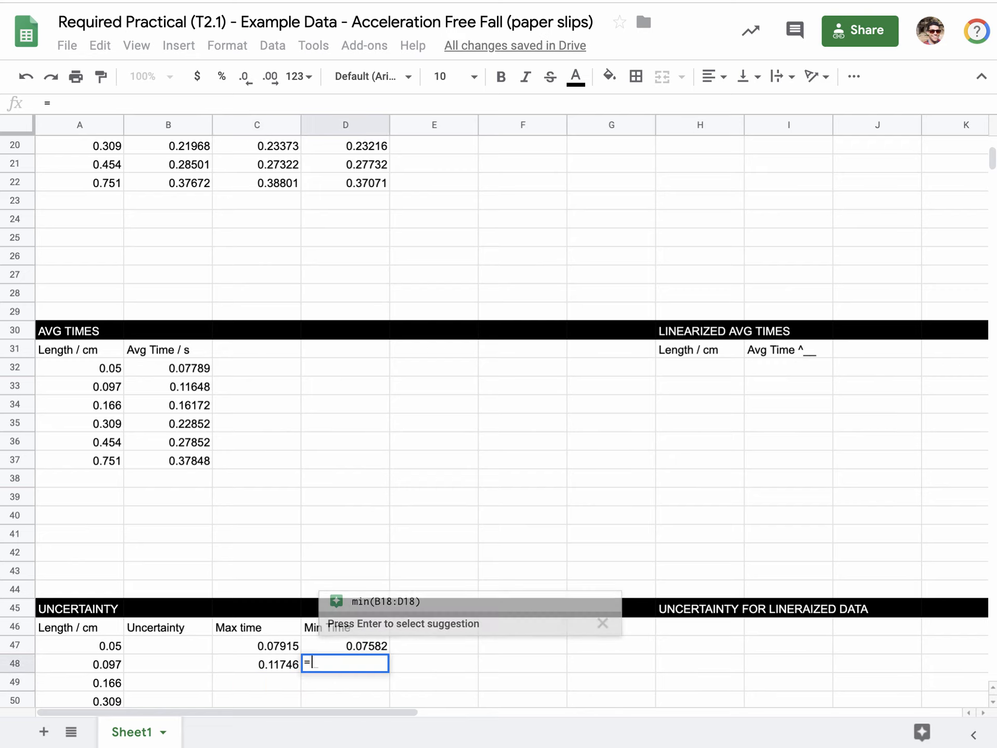
pyautogui.write('min(')
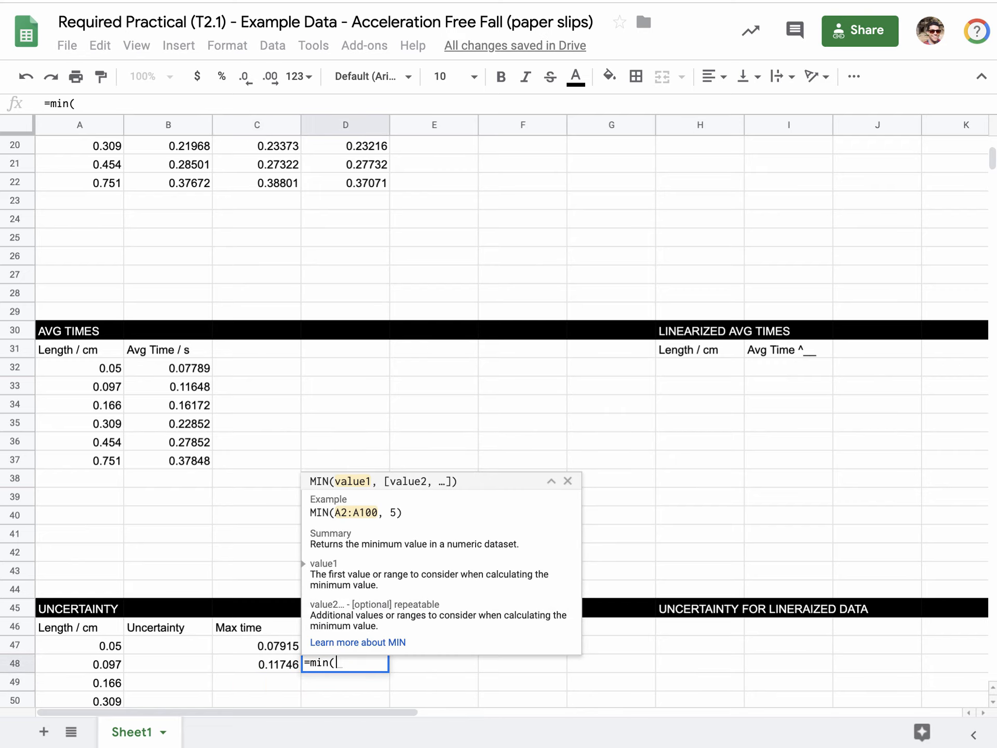
pyautogui.scroll(3, 313, 344)
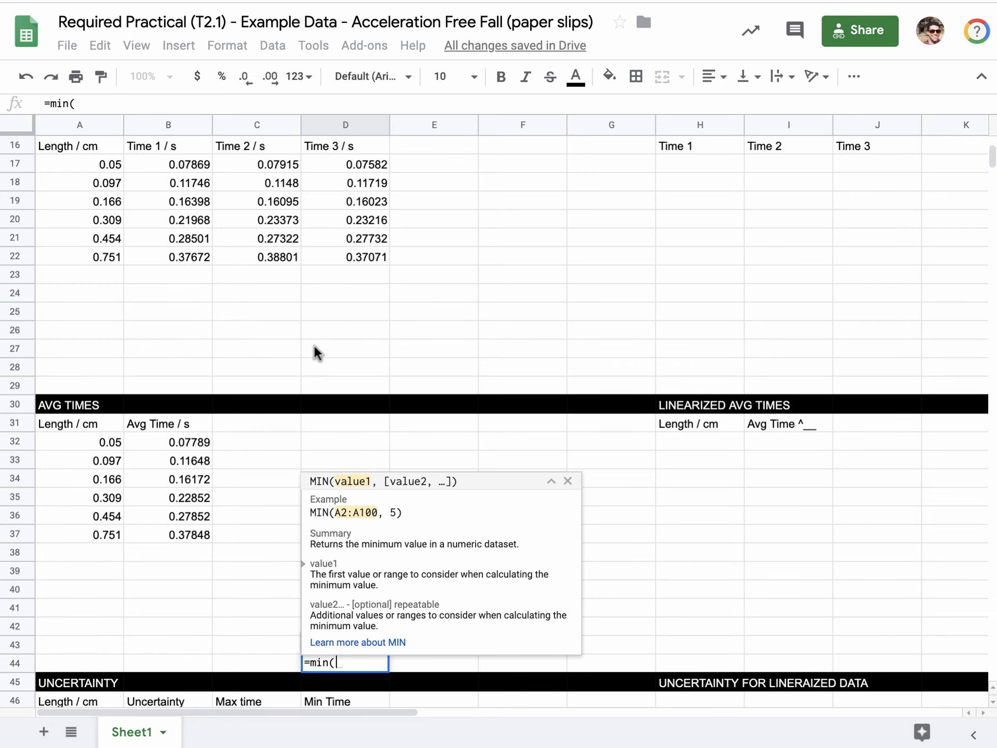
pyautogui.click(197, 202)
pyautogui.moveTo(197, 203); pyautogui.dragTo(369, 188)
pyautogui.press('Return')
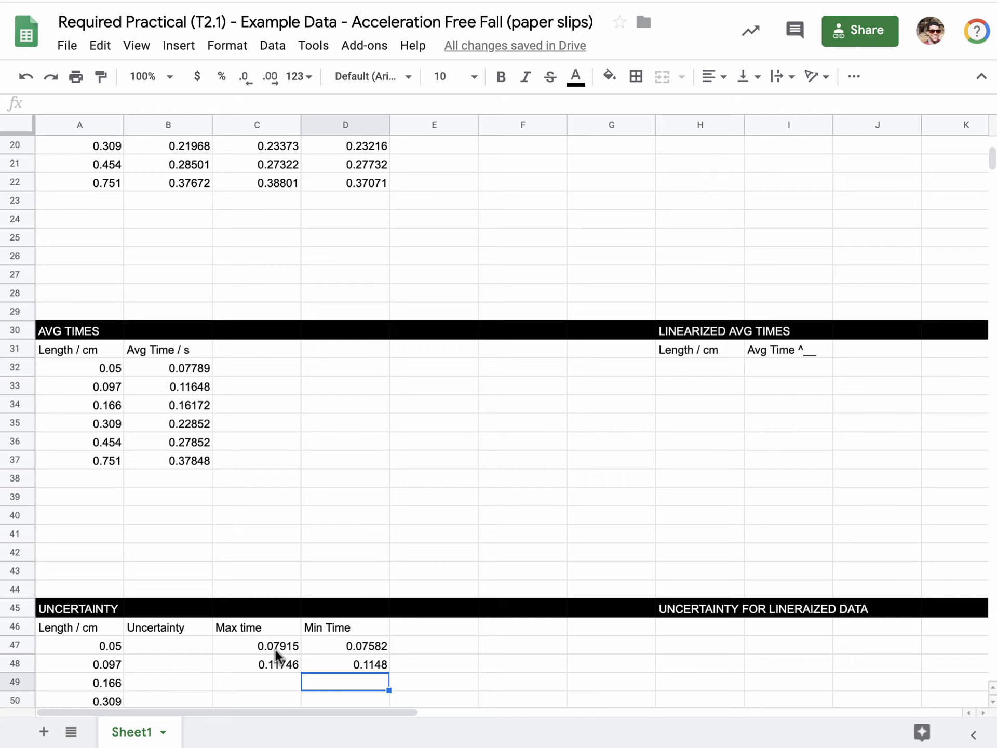
# - Review the three trial times for the 0.05 length in B17:D17 of the FALL TIMES table
pyautogui.scroll(2, 295, 560)
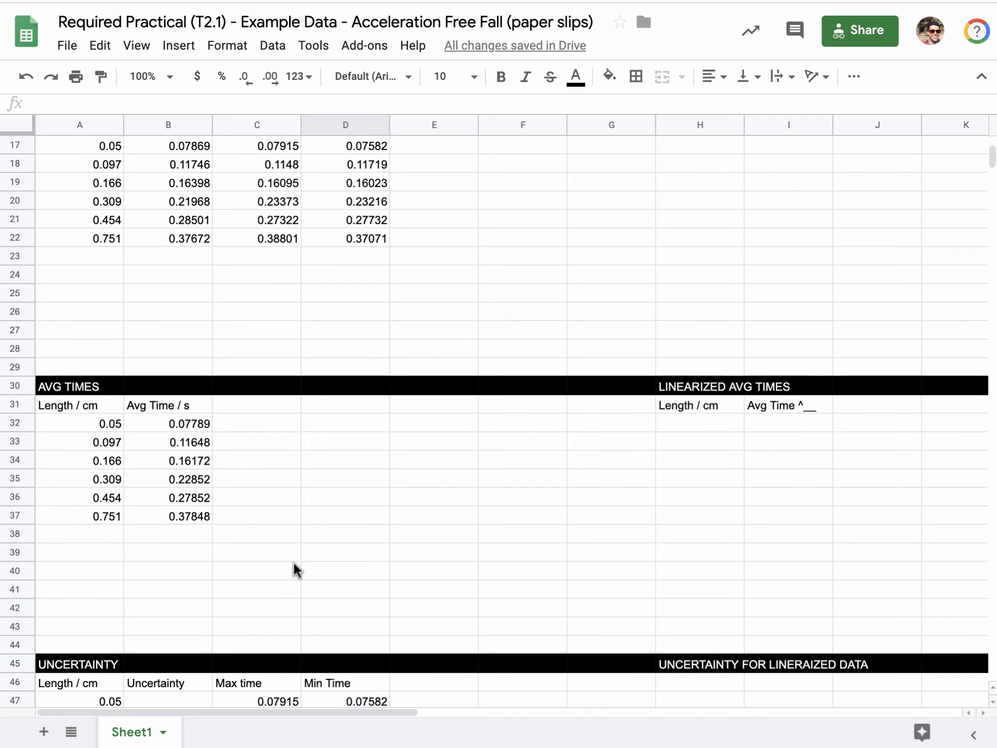
pyautogui.click(264, 201)
pyautogui.click(327, 202)
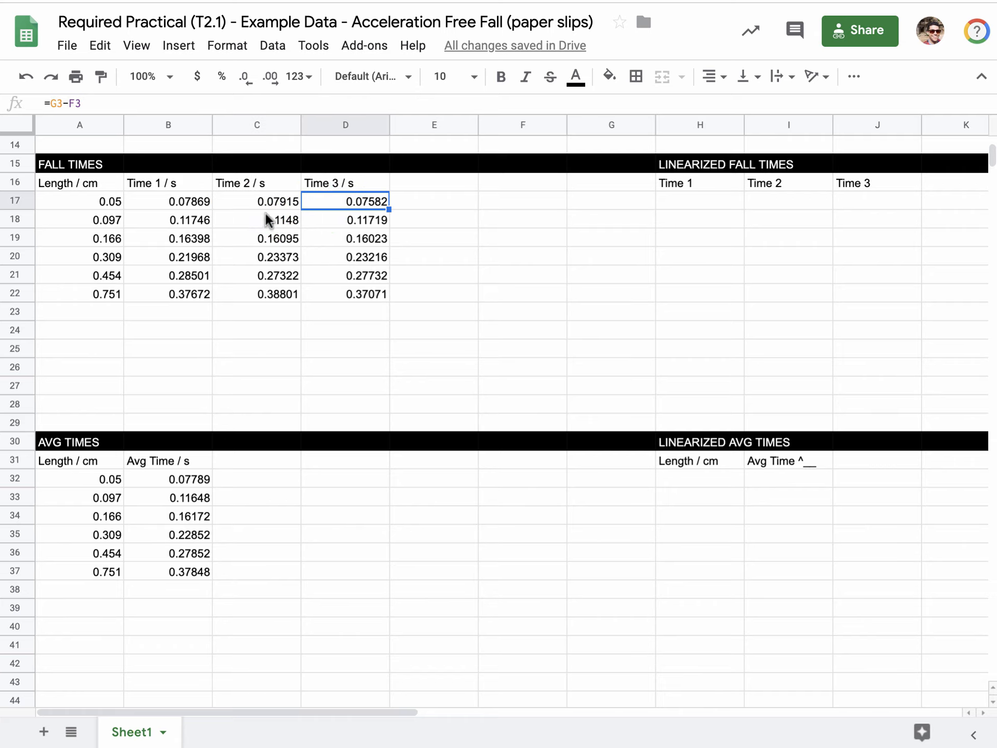
pyautogui.click(165, 202)
pyautogui.moveTo(165, 200); pyautogui.dragTo(325, 199)
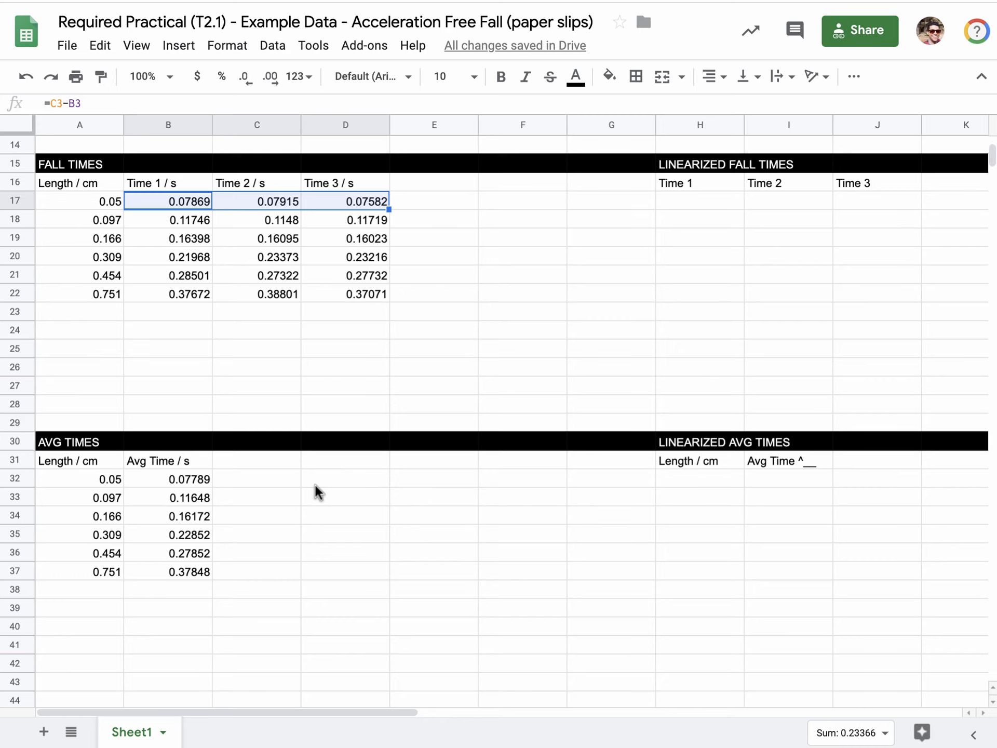
# - Fill the max and min time formulas from C47:D47 down through row 53, and clear the surplus cells C53:D53
pyautogui.scroll(-5, 315, 482)
pyautogui.scroll(-1, 316, 489)
pyautogui.moveTo(285, 535); pyautogui.dragTo(390, 652)
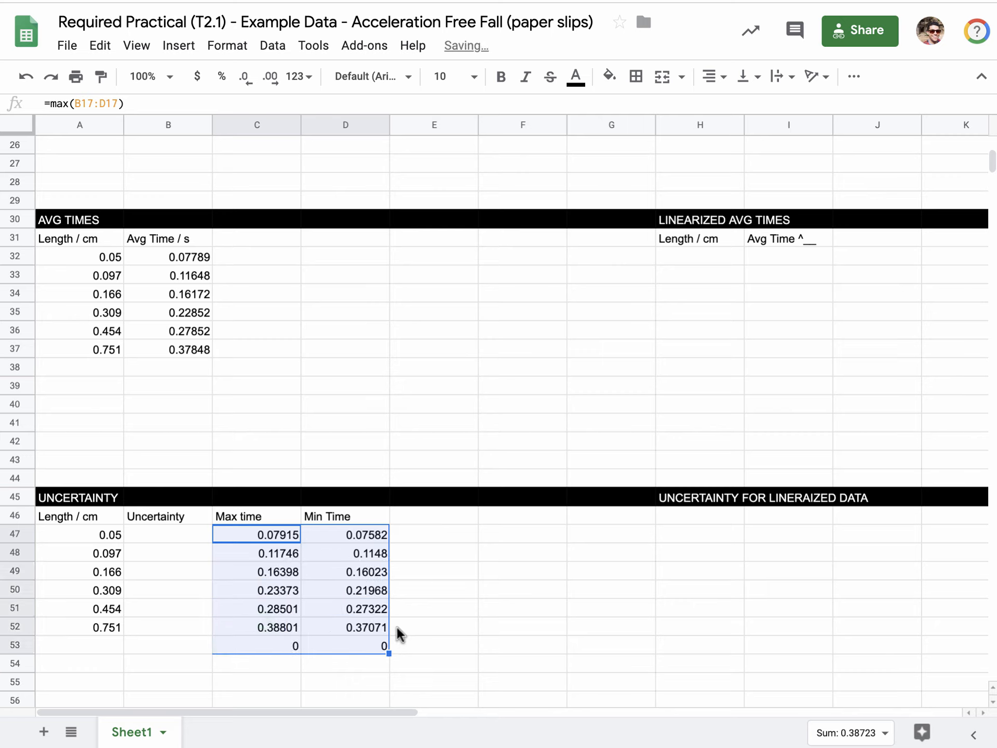
pyautogui.click(248, 645)
pyautogui.keyDown('shift'); pyautogui.click(337, 643); pyautogui.keyUp('shift')
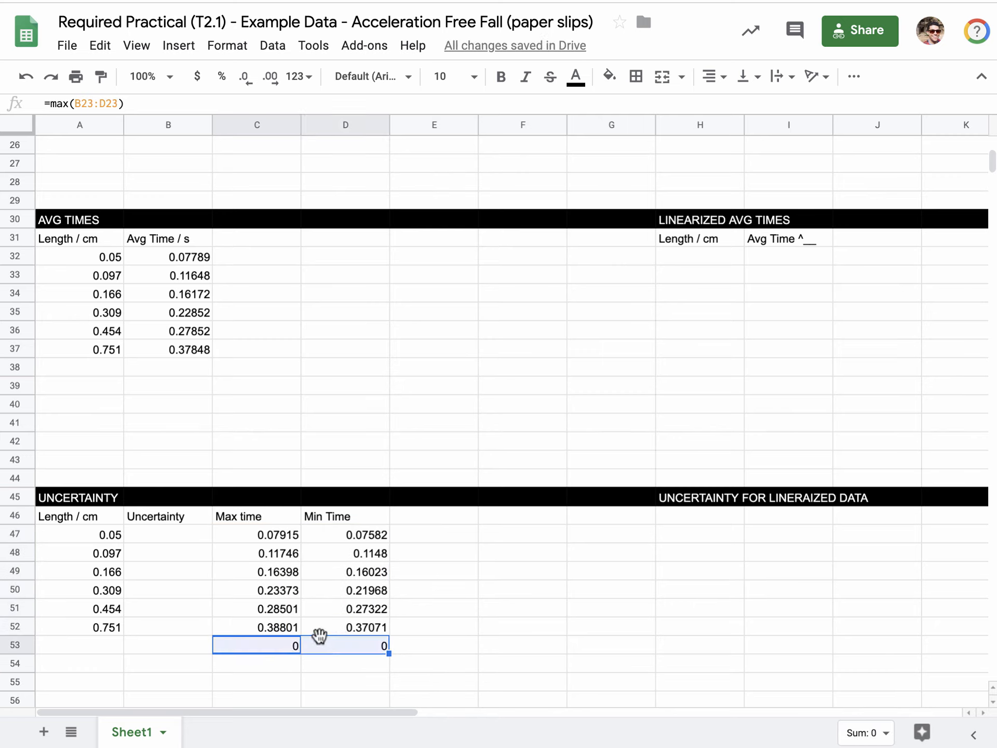
pyautogui.press('Delete')
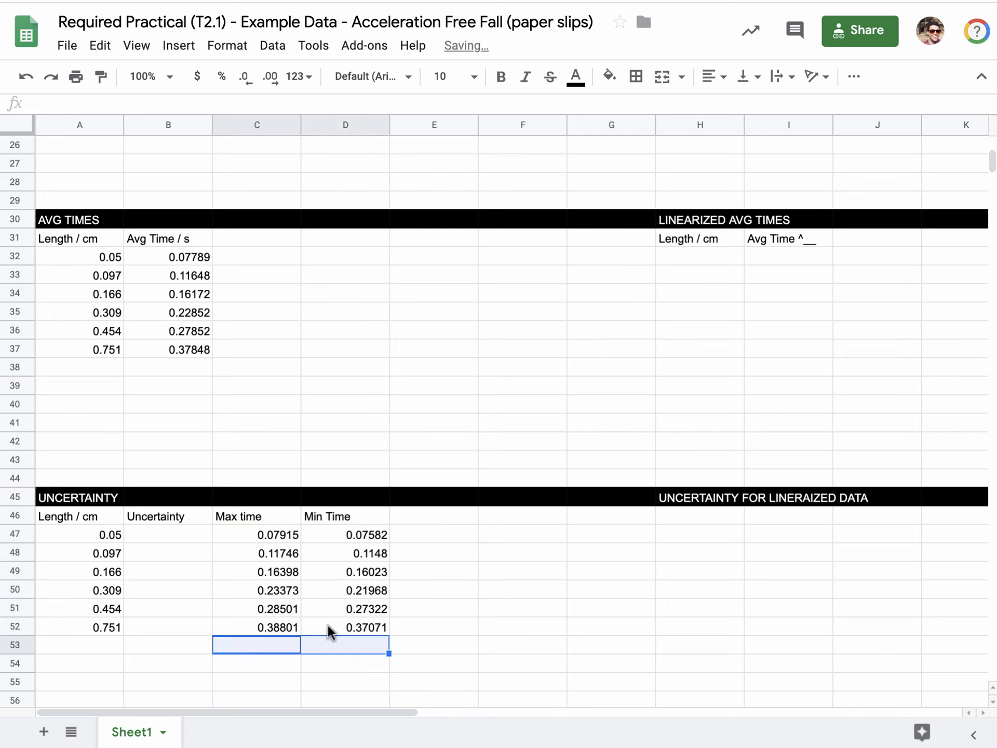
# - Enter the formula =(C47-D47)/2 in B47 to calculate the uncertainty for the 0.05 length
pyautogui.click(185, 535)
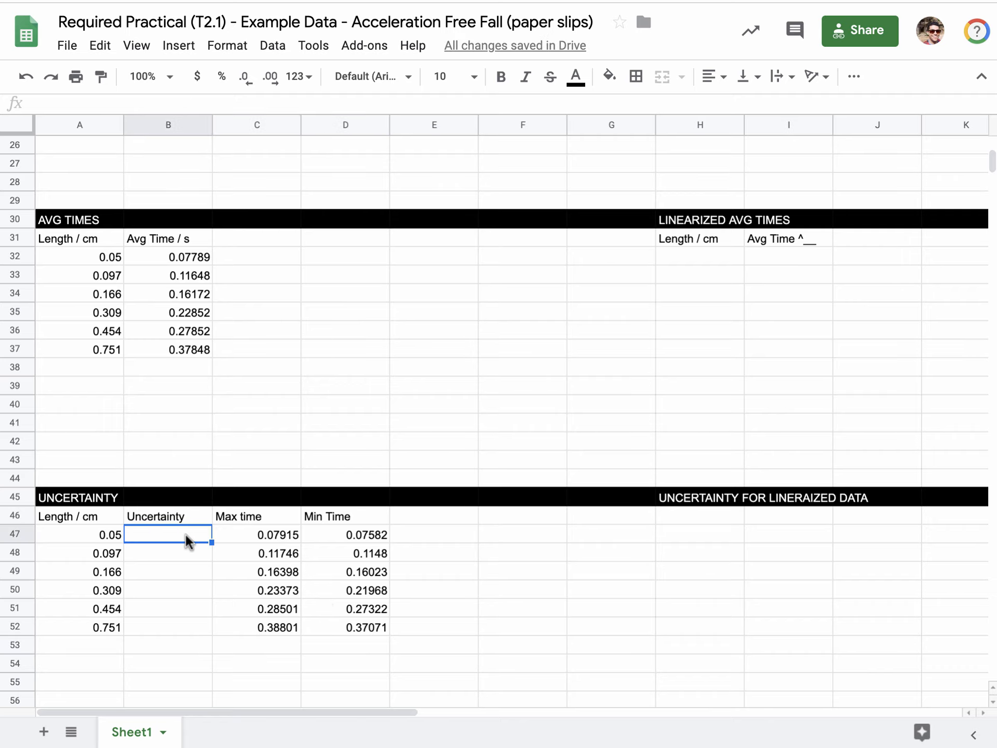
pyautogui.write('=')
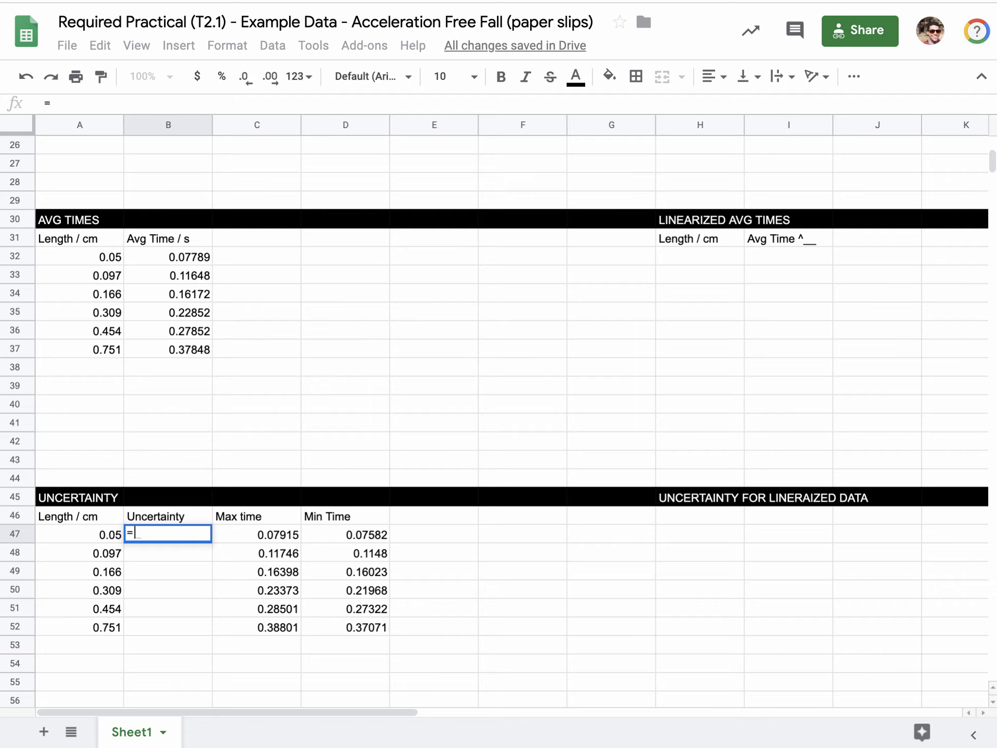
pyautogui.click(267, 534)
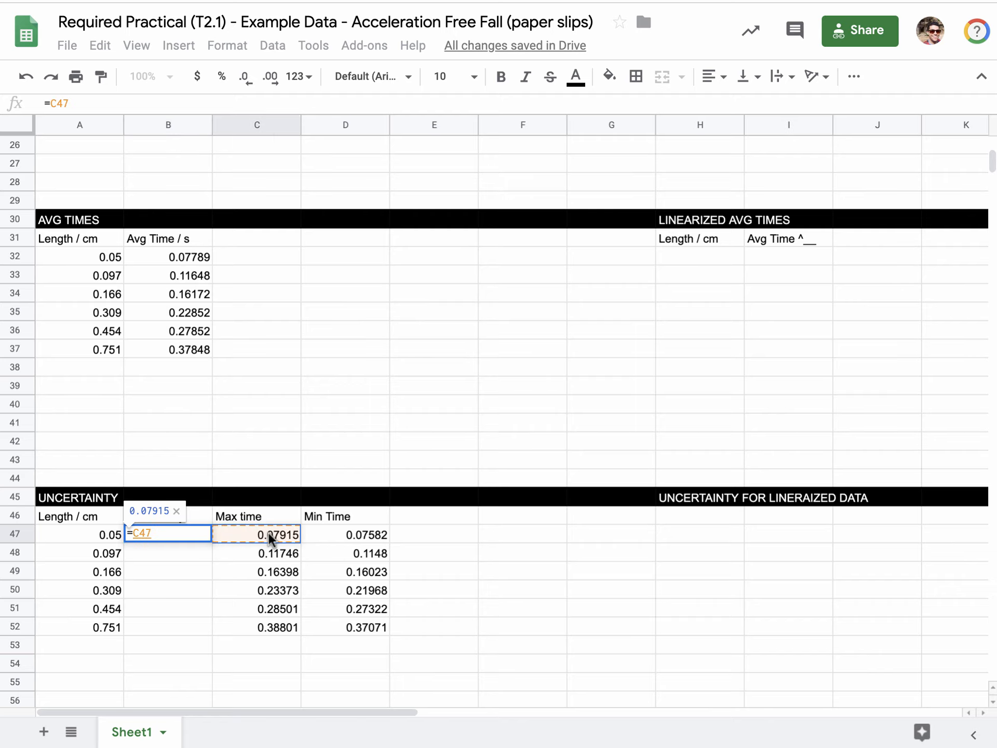
pyautogui.press('BackSpace')
pyautogui.press('BackSpace')
pyautogui.press('BackSpace')
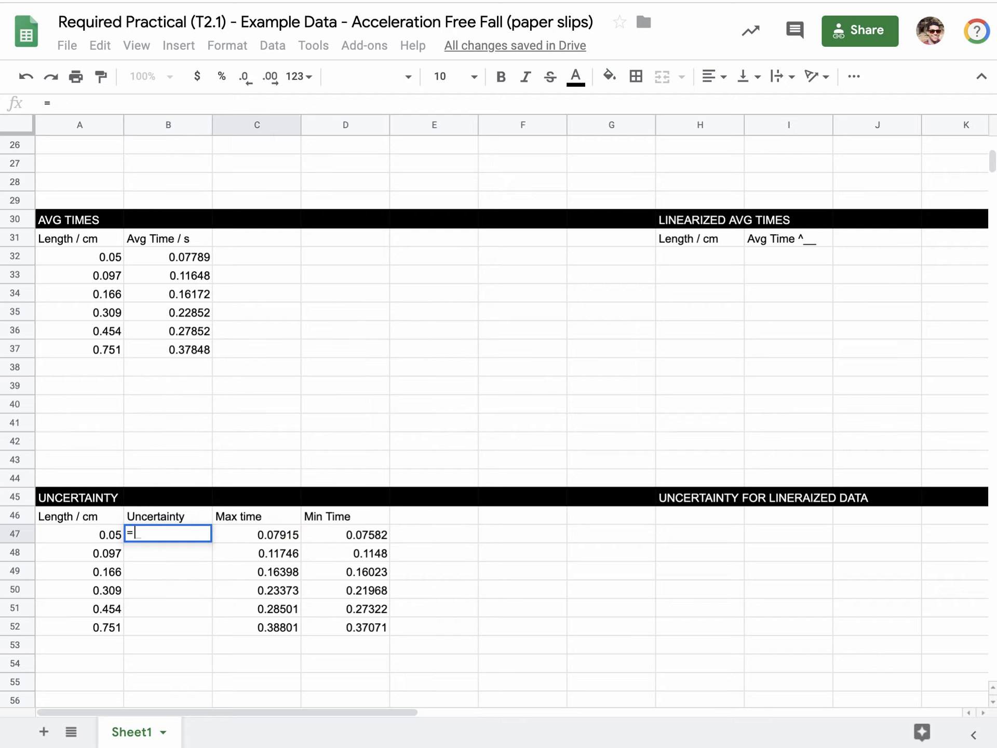
pyautogui.write('(')
pyautogui.click(287, 534)
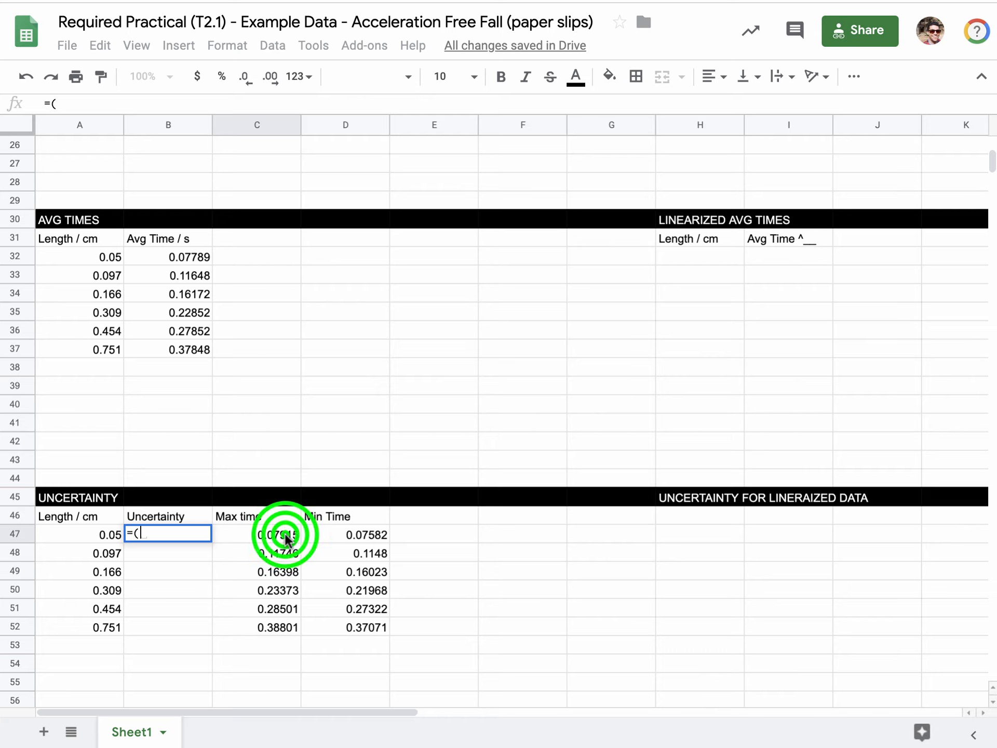
pyautogui.write('-')
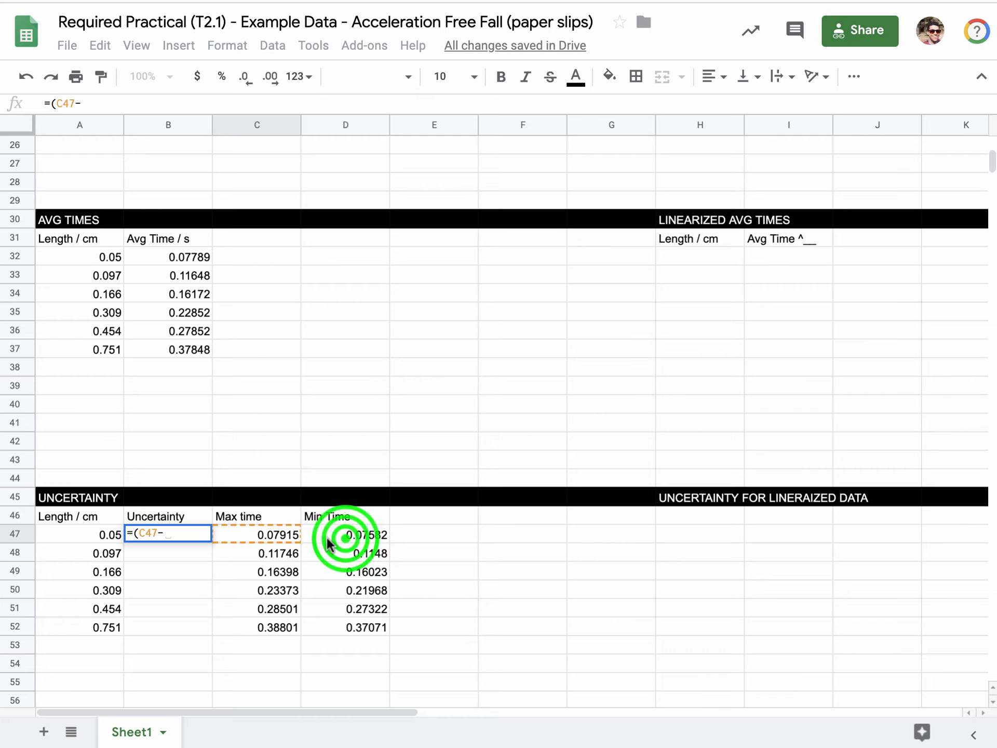
pyautogui.click(345, 536)
pyautogui.write(')/2')
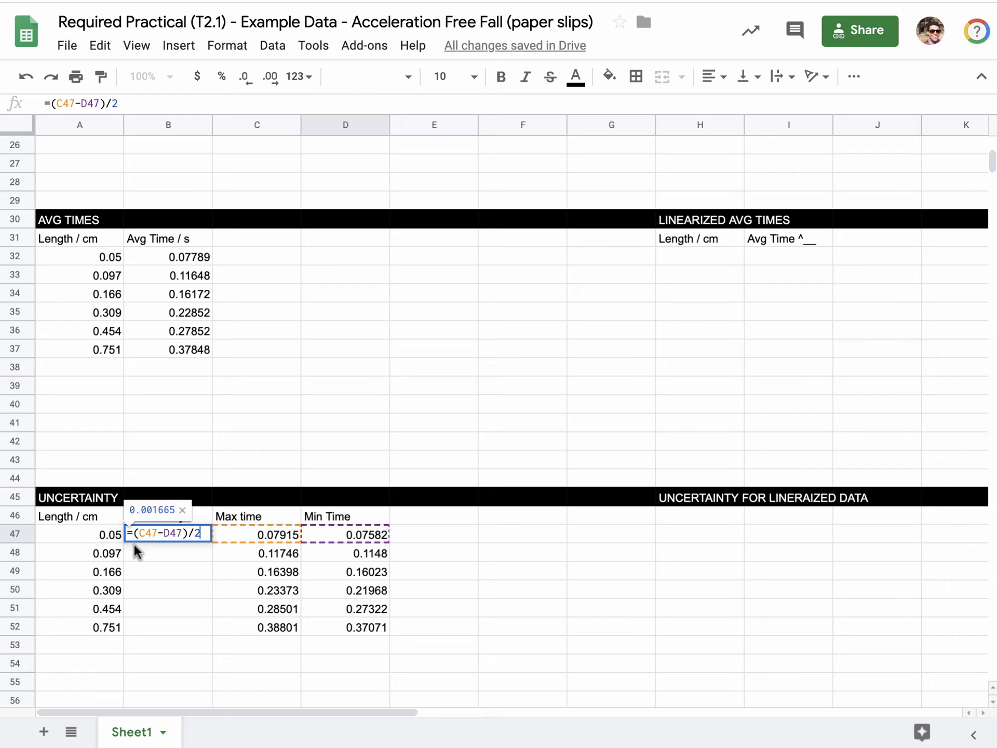
pyautogui.press('Return')
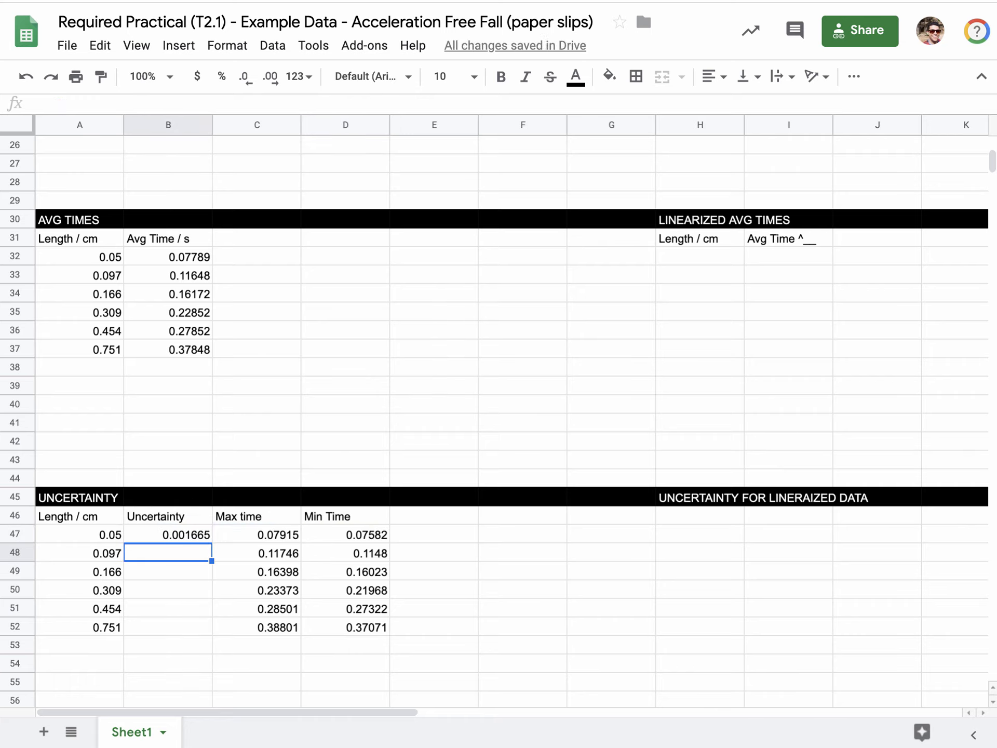
# - Enter the formula =C48-D48/2 in B48 as the uncertainty for the 0.097 length
pyautogui.write('=')
pyautogui.click(240, 551)
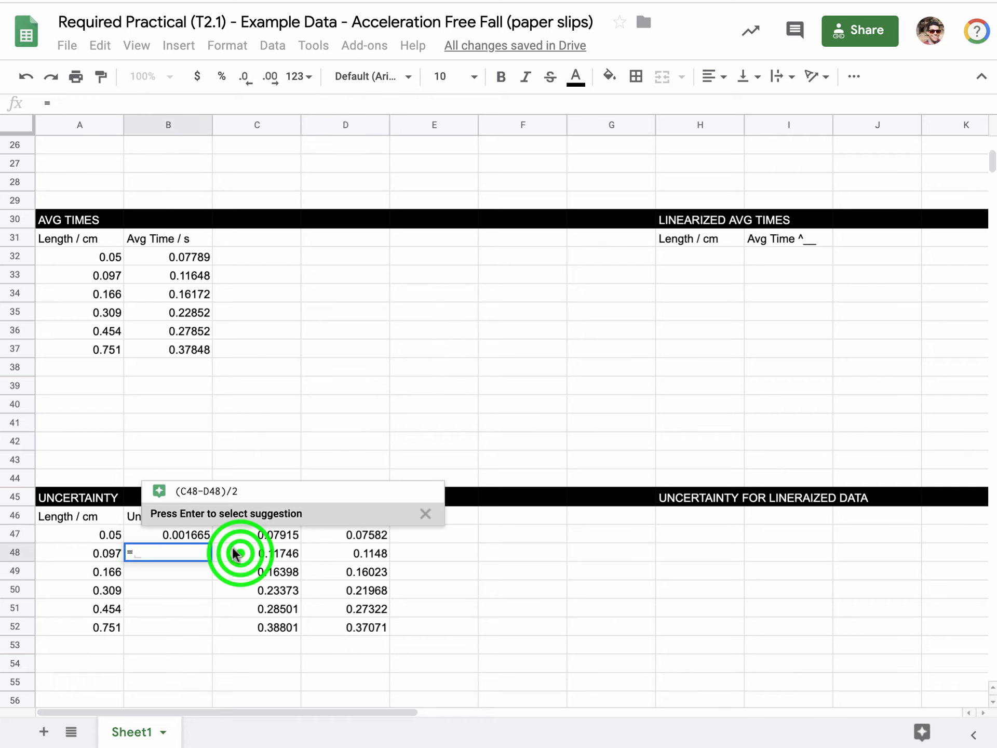
pyautogui.write('-')
pyautogui.click(368, 554)
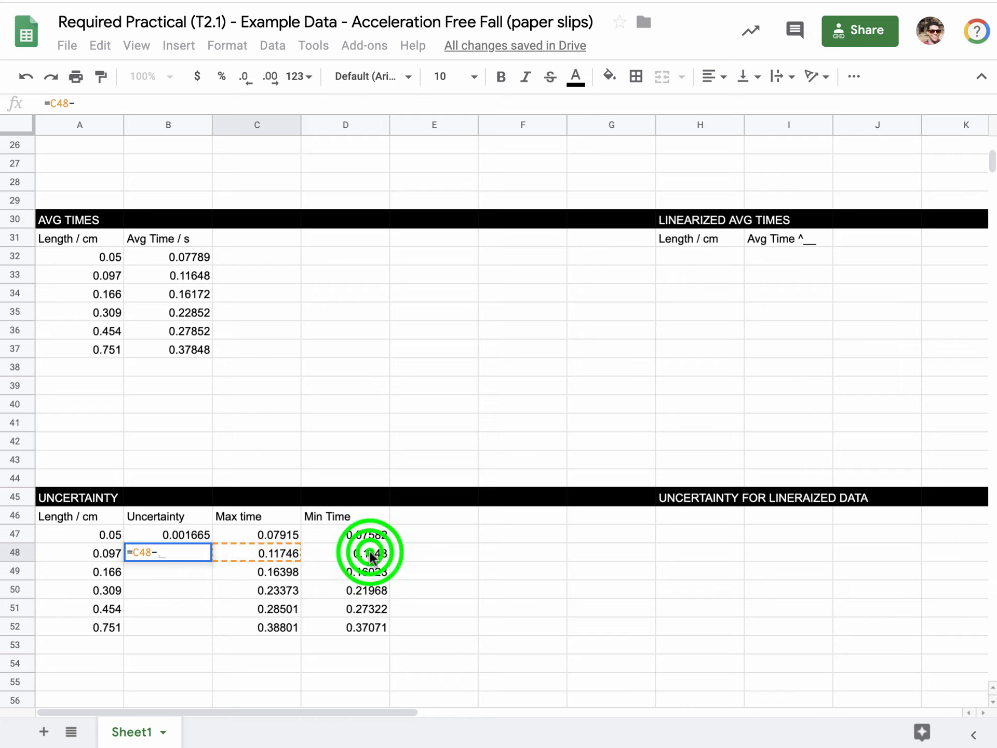
pyautogui.write('/2')
pyautogui.press('Return')
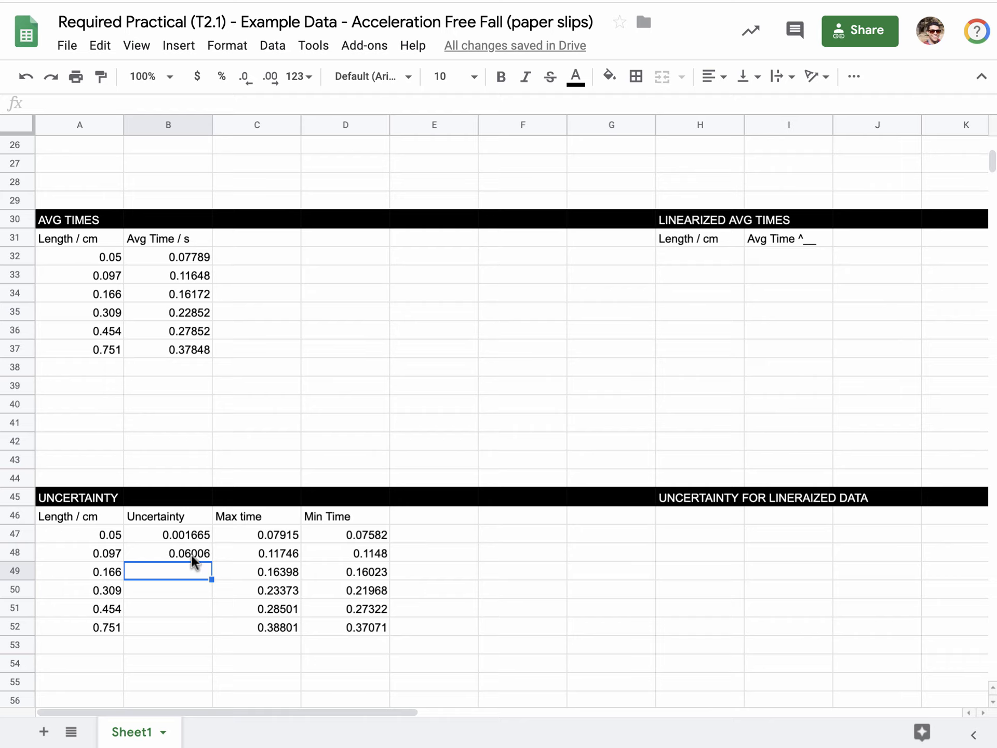
# - Add parentheses around the subtraction in B48 so that the uncertainty formula reads =(C48-D48)/2
pyautogui.click(191, 554)
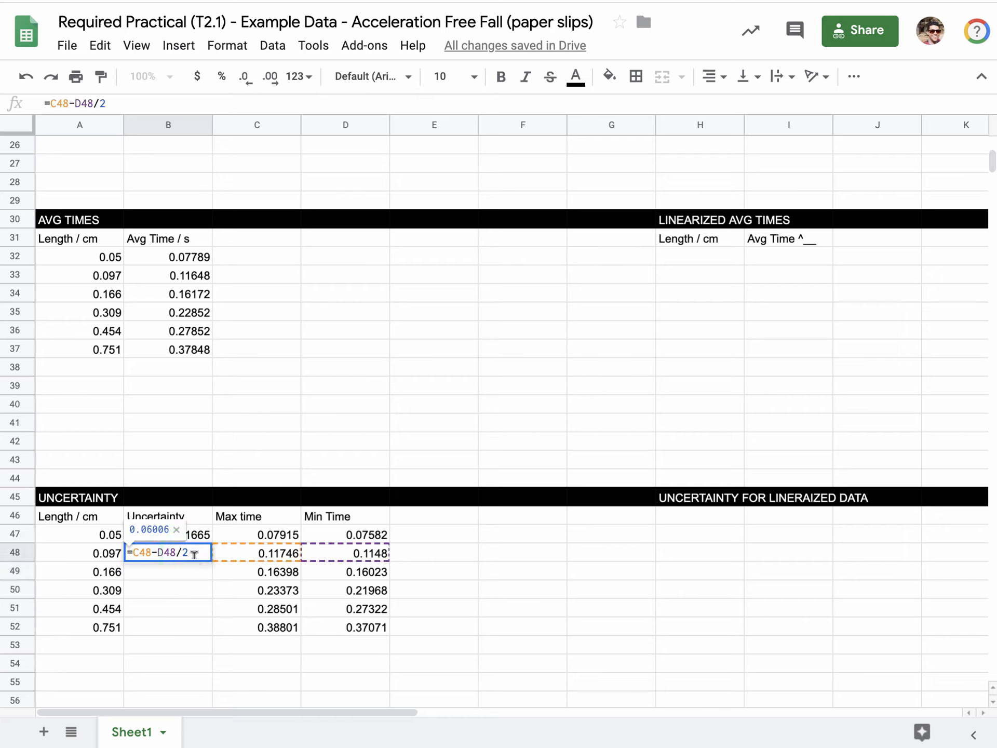
pyautogui.click(136, 552)
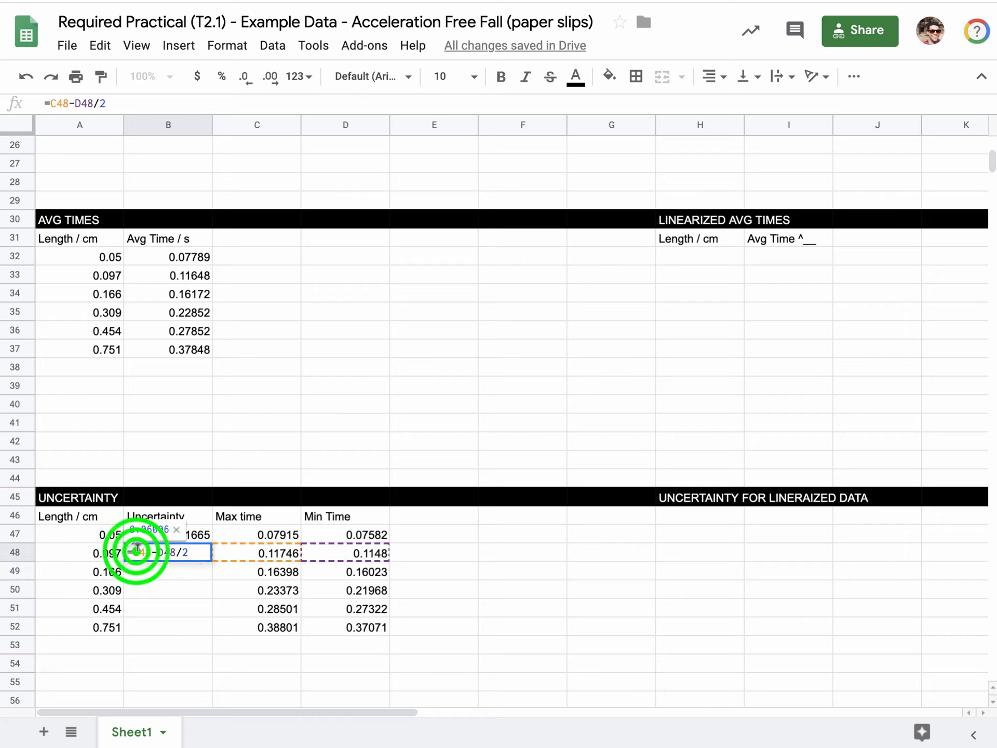
pyautogui.write('(')
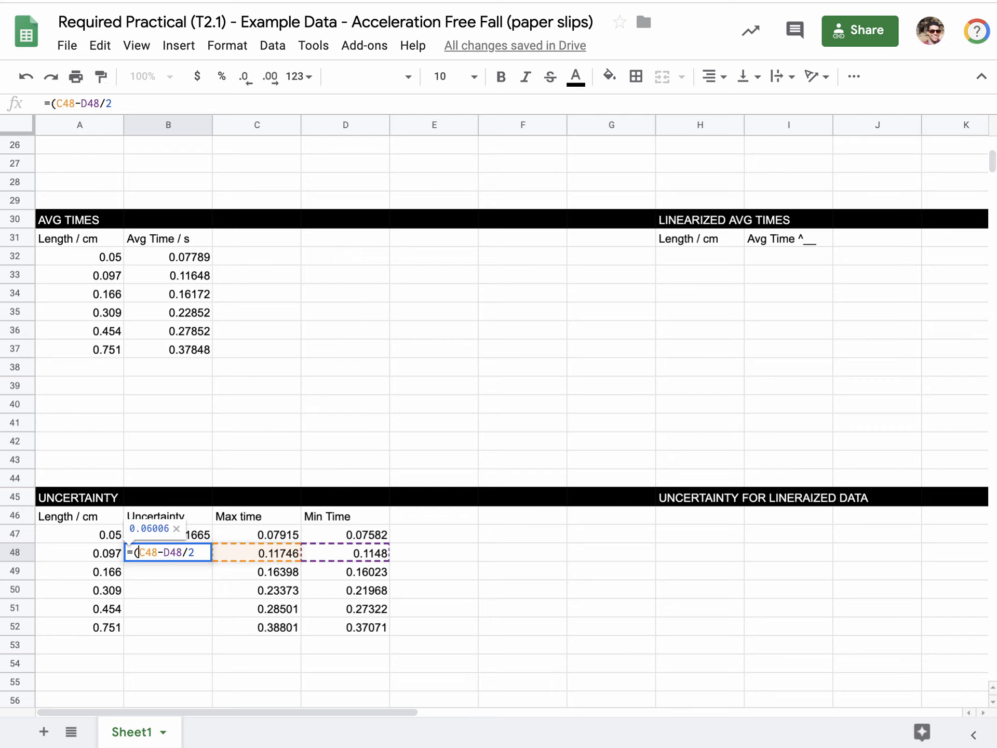
pyautogui.press('Right')
pyautogui.press('Right')
pyautogui.press('Right')
pyautogui.press('Right')
pyautogui.press('Right')
pyautogui.press('Right')
pyautogui.press('Right')
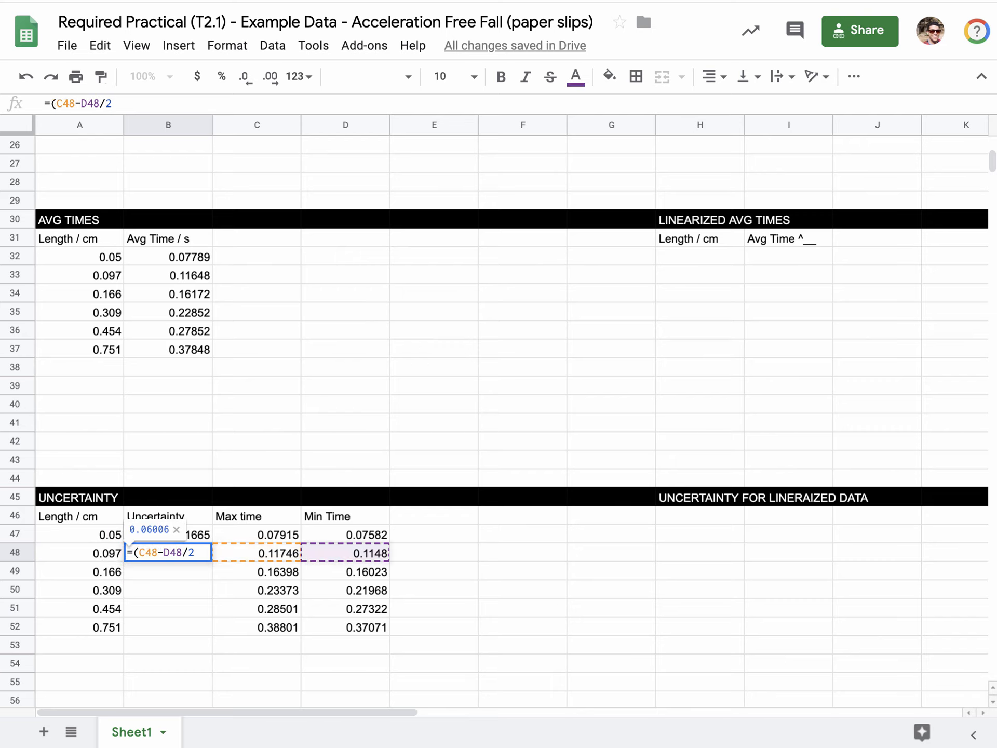
pyautogui.write(')')
pyautogui.press('Return')
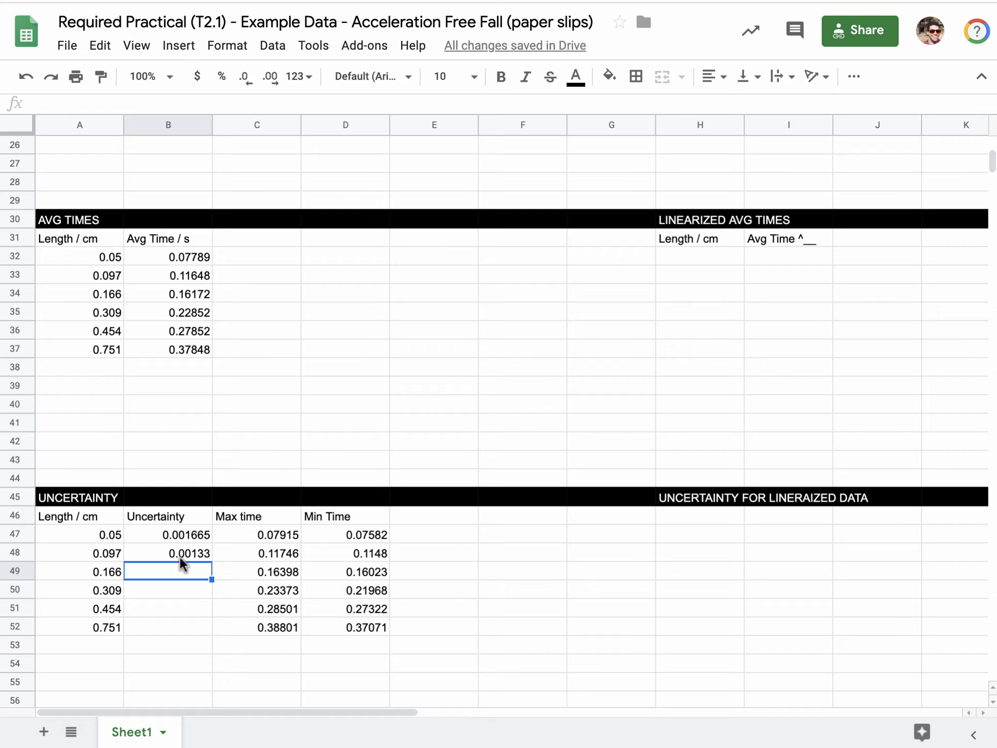
# - Fill the uncertainty formula from B48 down to B52, and check the formulas in the filled cells
pyautogui.click(180, 554)
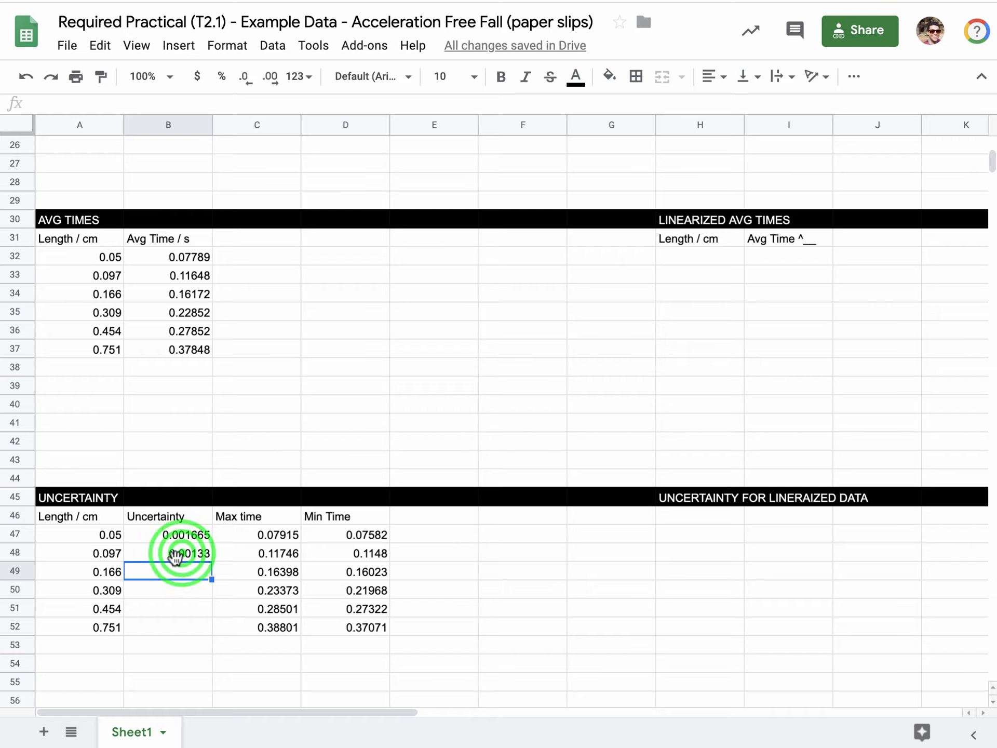
pyautogui.moveTo(211, 560); pyautogui.dragTo(207, 617)
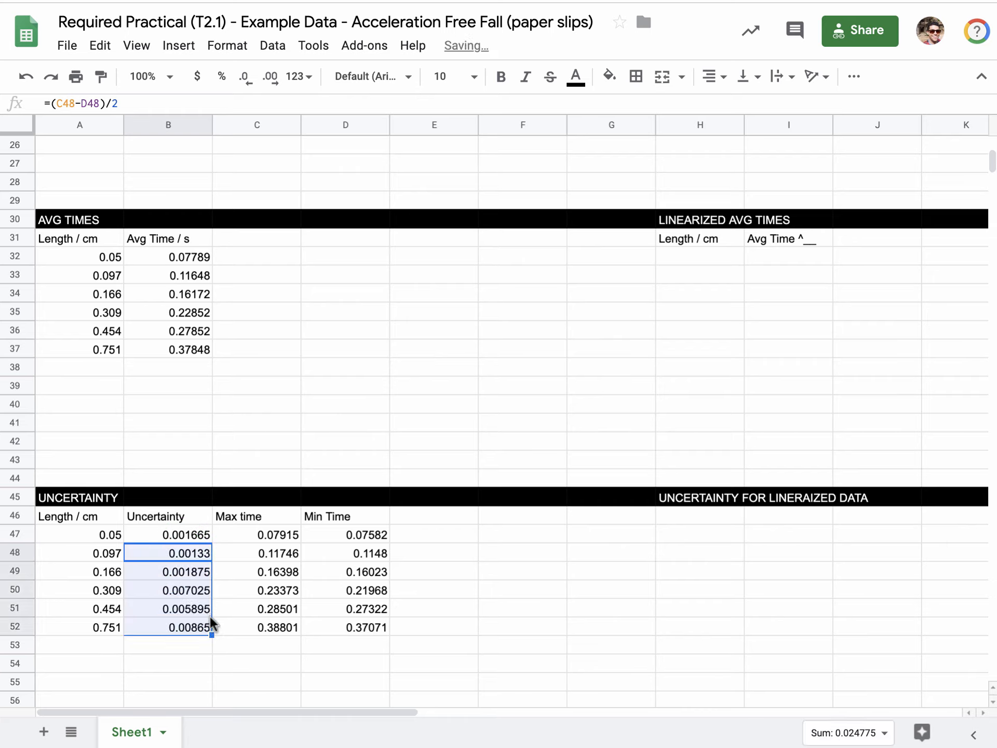
pyautogui.doubleClick(184, 571)
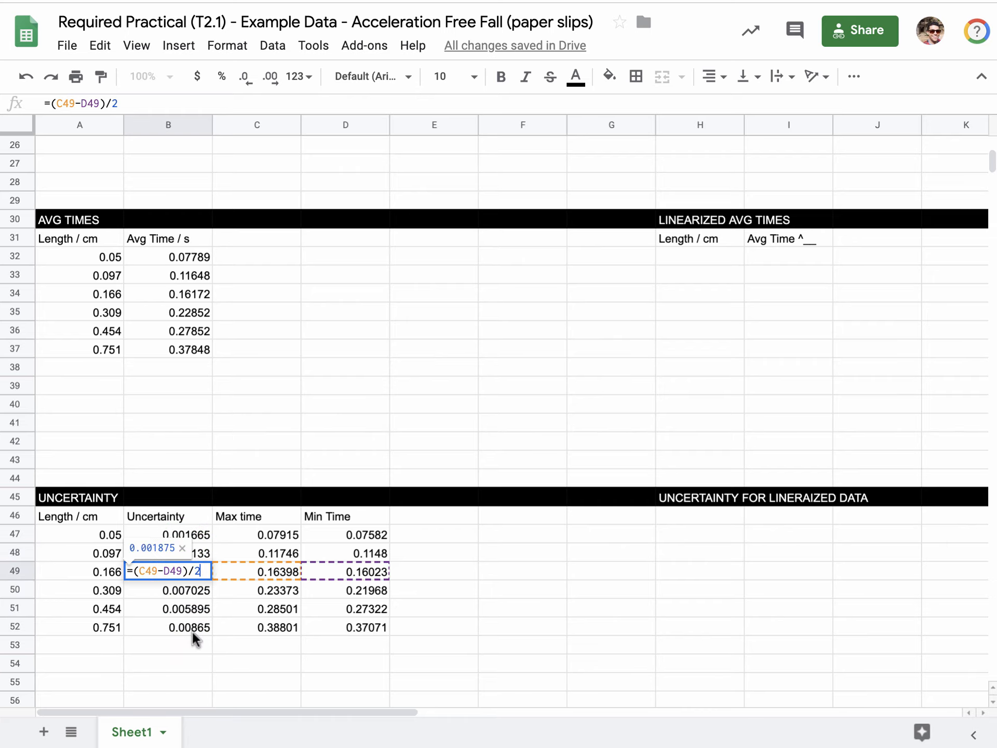
pyautogui.doubleClick(178, 590)
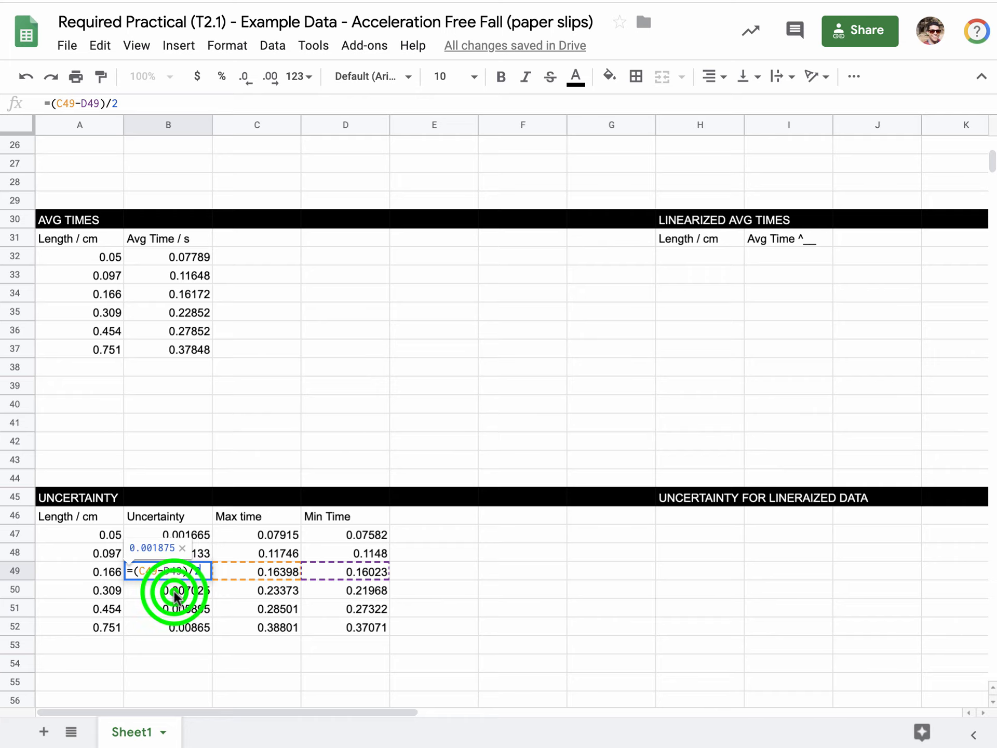
pyautogui.doubleClick(188, 609)
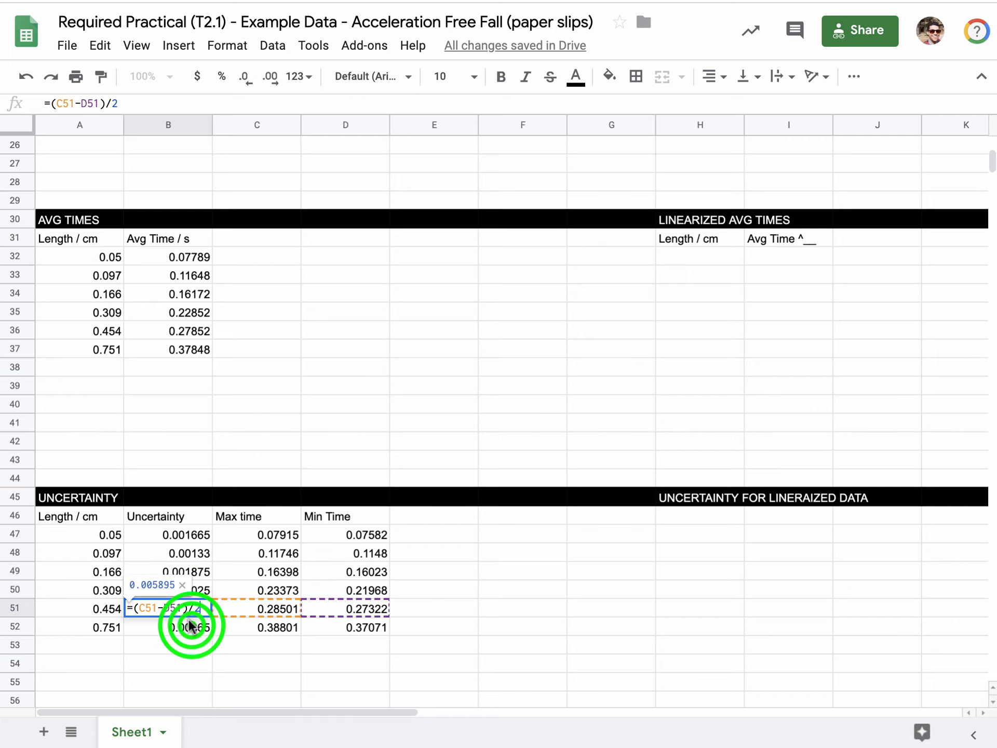
pyautogui.doubleClick(191, 624)
pyautogui.click(200, 644)
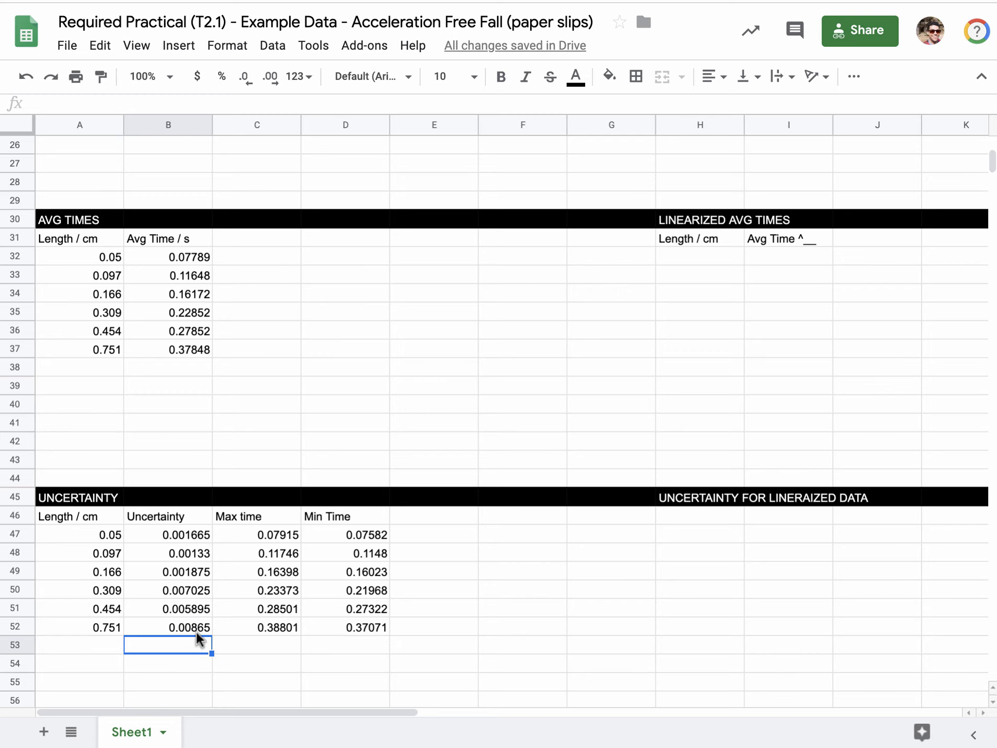
pyautogui.scroll(-1, 196, 631)
pyautogui.click(180, 452)
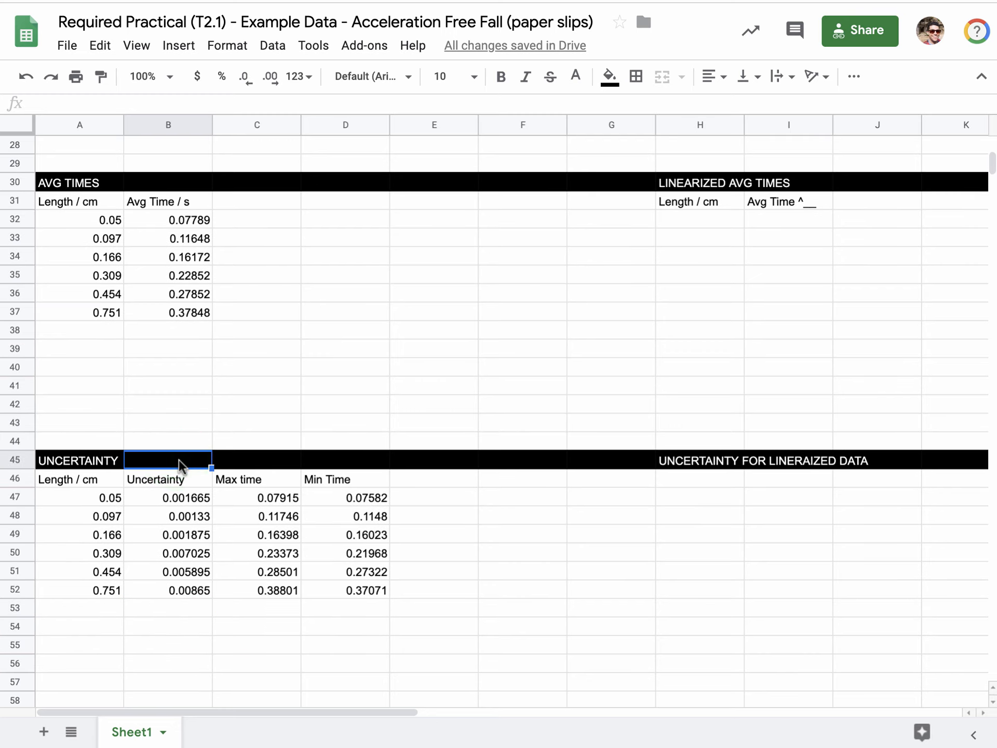
pyautogui.click(177, 496)
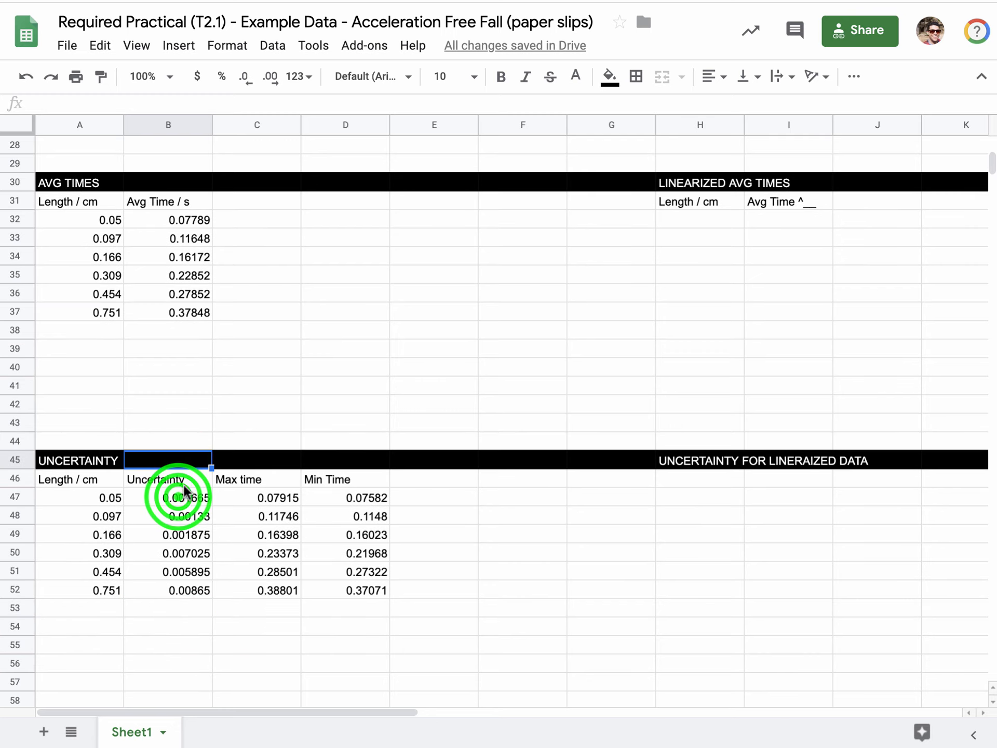
# - Format the uncertainty values in B47:B52 to show four decimal places
pyautogui.keyDown('shift'); pyautogui.click(191, 585); pyautogui.keyUp('shift')
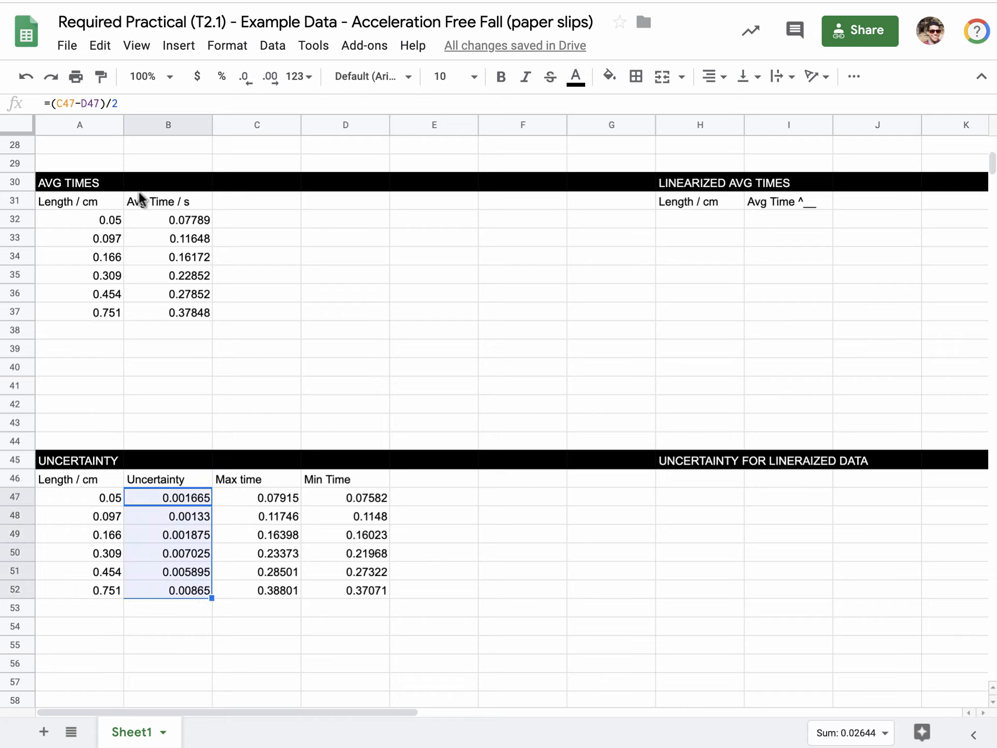
pyautogui.click(247, 78)
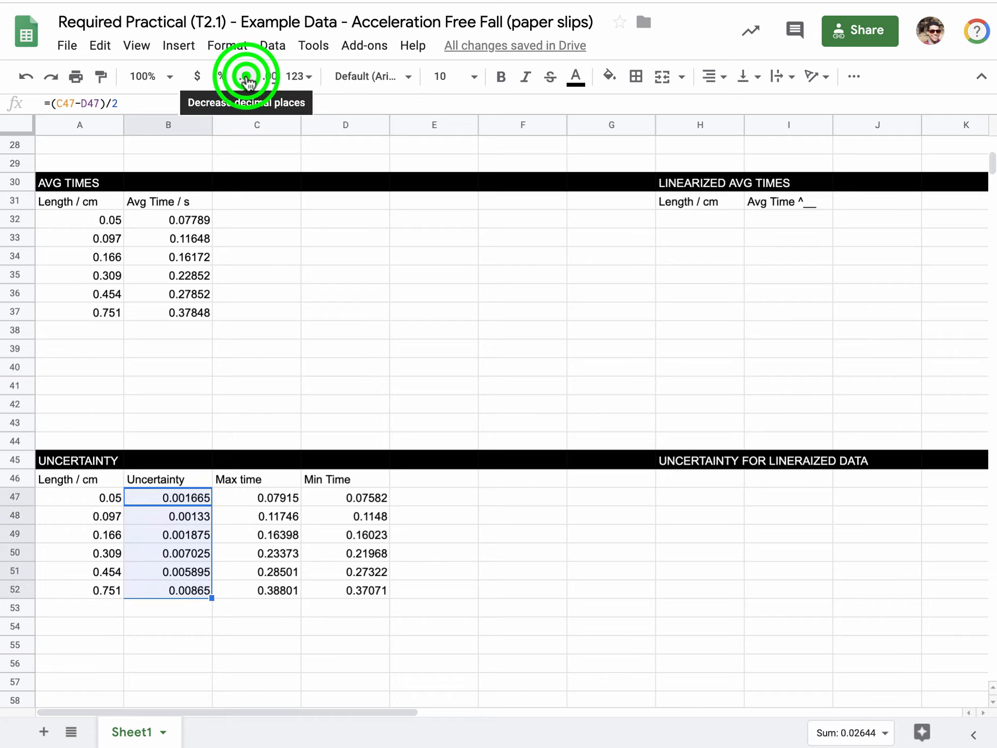
pyautogui.click(246, 79)
pyautogui.click(246, 78)
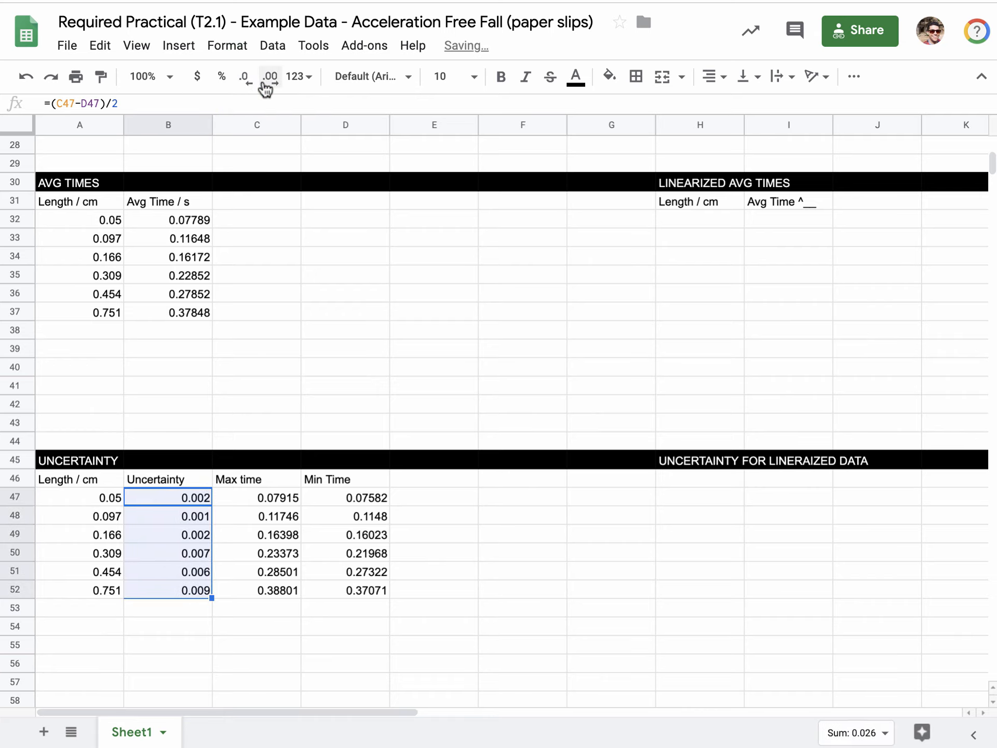
pyautogui.click(275, 79)
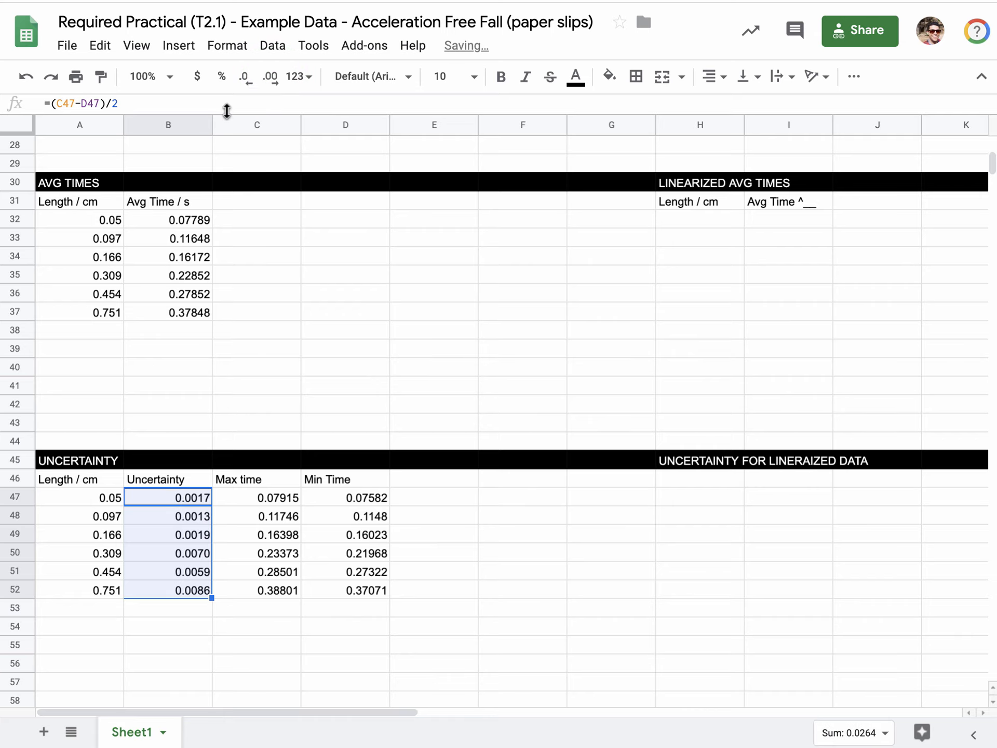
# - Enter 0.009 in cell B45 beside the UNCERTAINTY heading, and reselect that cell
pyautogui.click(170, 463)
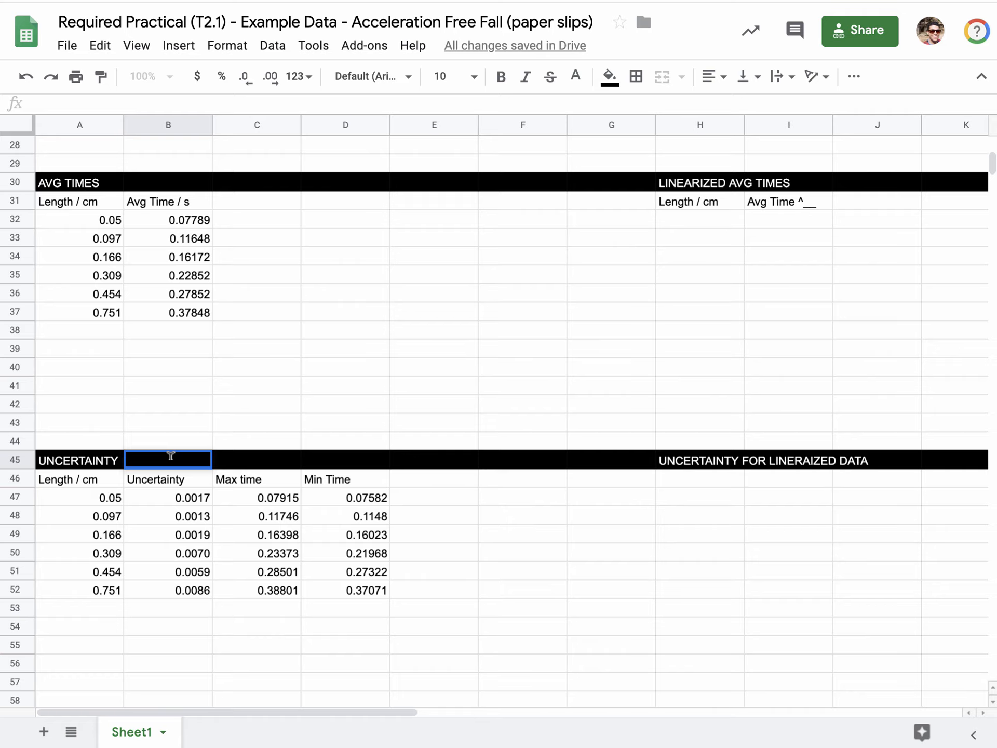
pyautogui.write('.009')
pyautogui.press('Return')
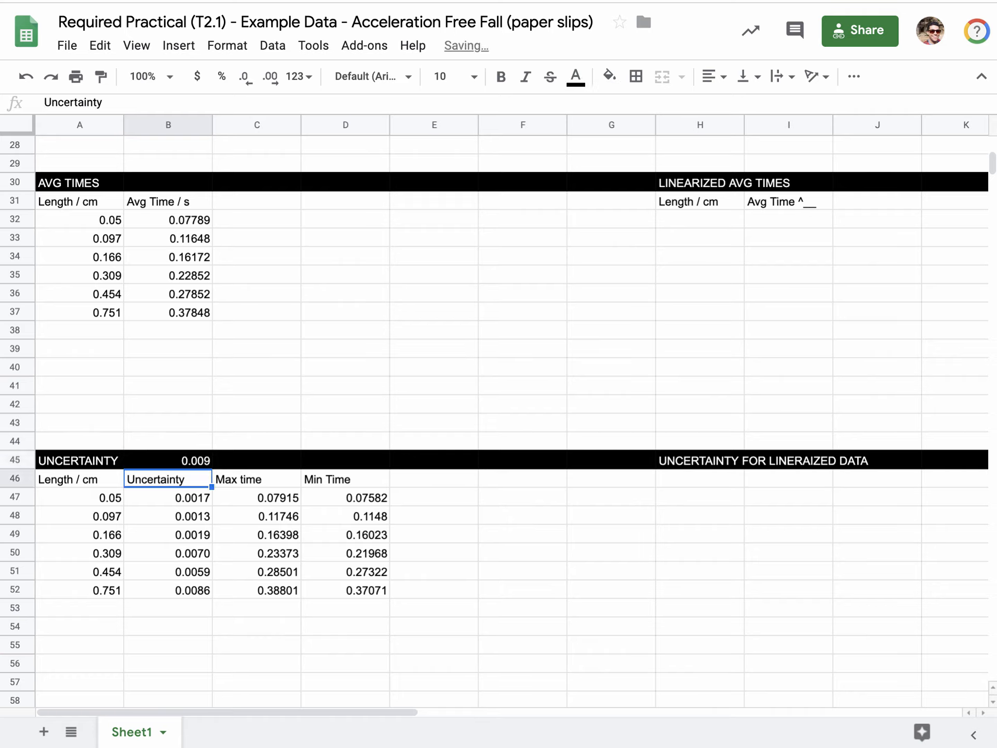
pyautogui.click(200, 457)
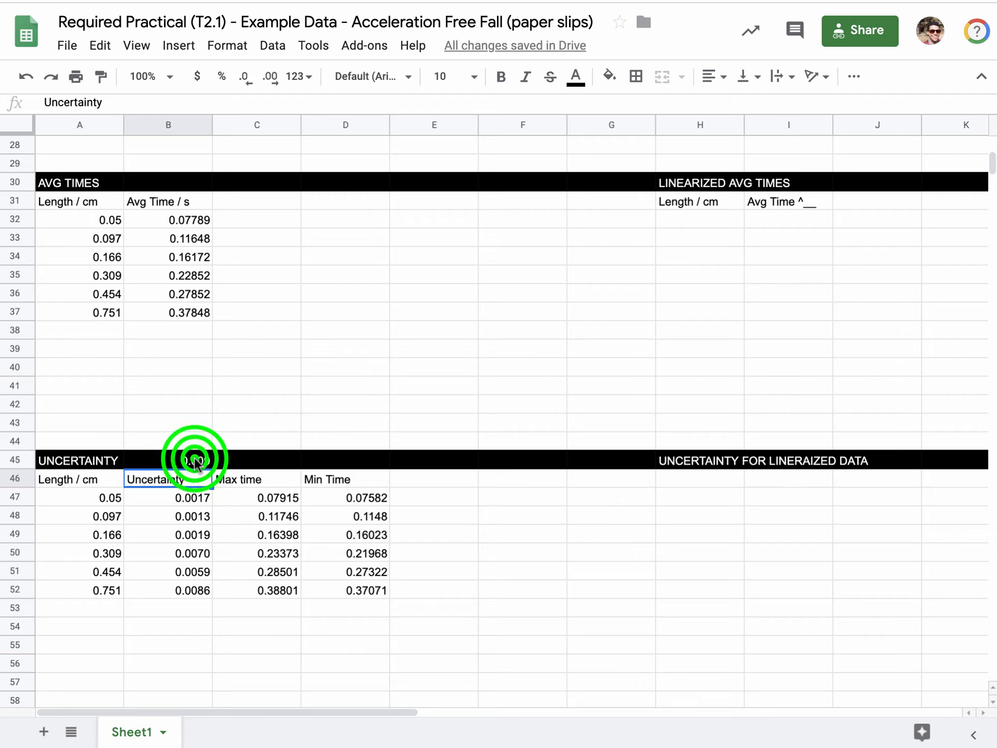